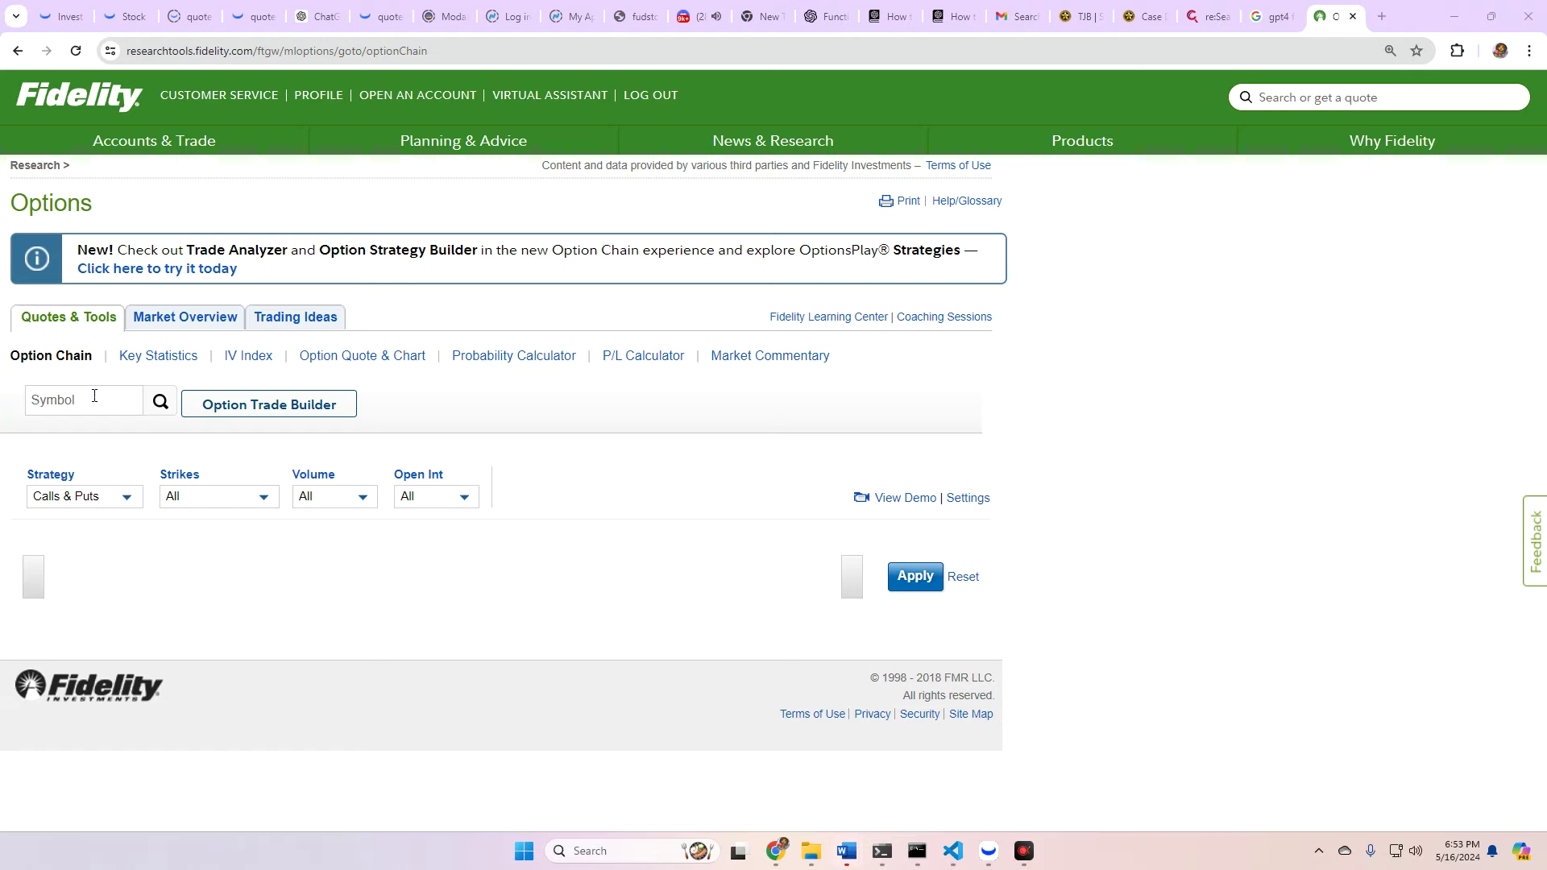
# - Load AMC's option chain in Fidelity and head to the Probability Calculator
pyautogui.click(94, 395)
pyautogui.write('AMC')
pyautogui.press('Return')
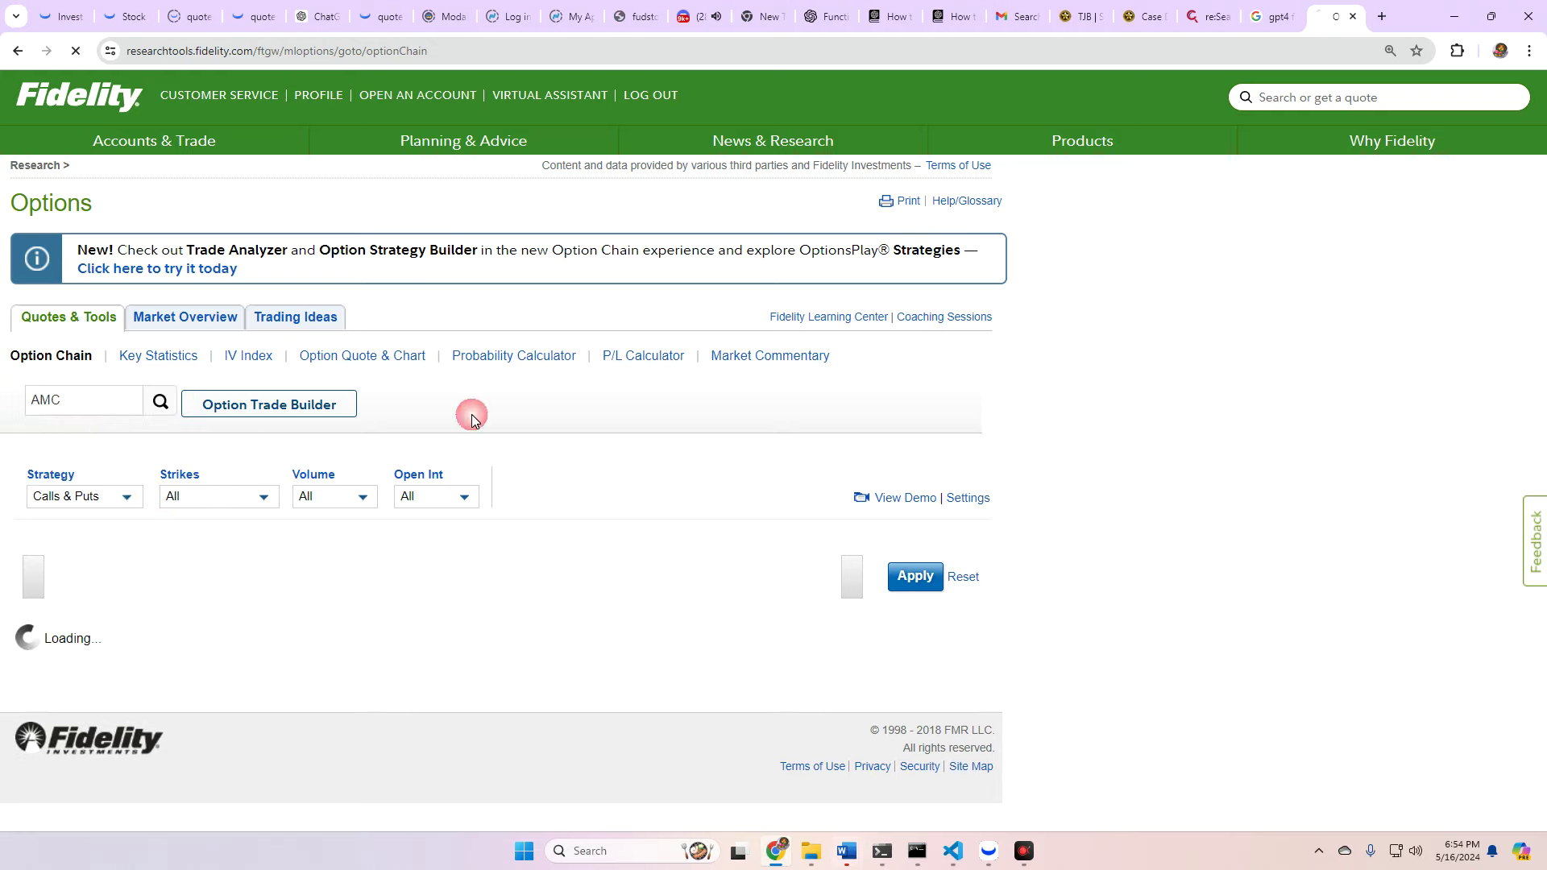
pyautogui.click(515, 356)
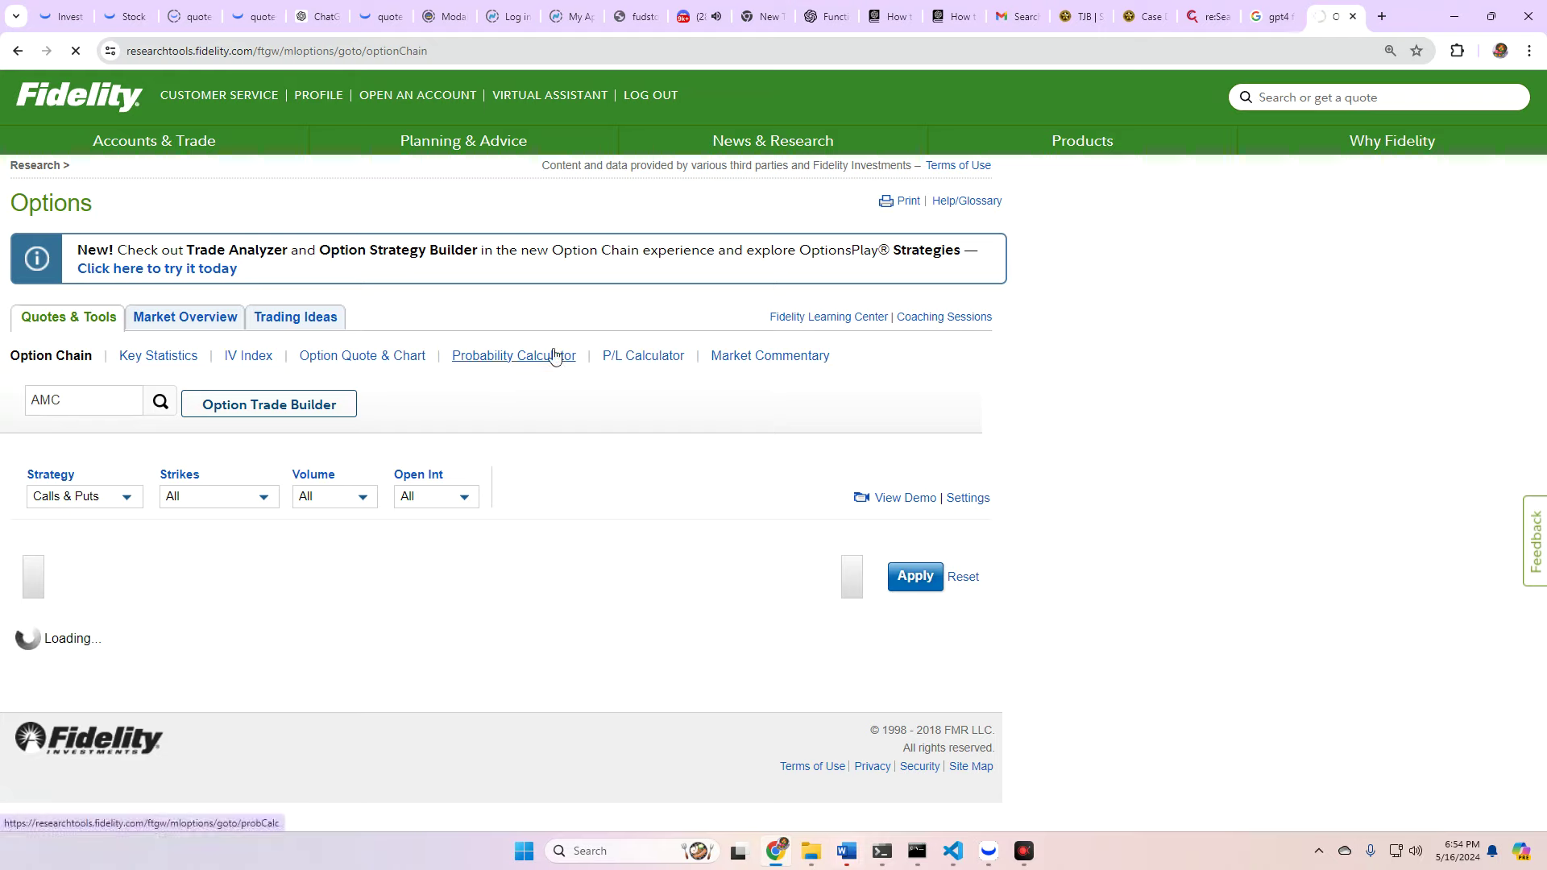
# - Chart AMC ($4.64) to target date 05/17/2024, showing 75.52% above and 24.48% below
pyautogui.click(554, 355)
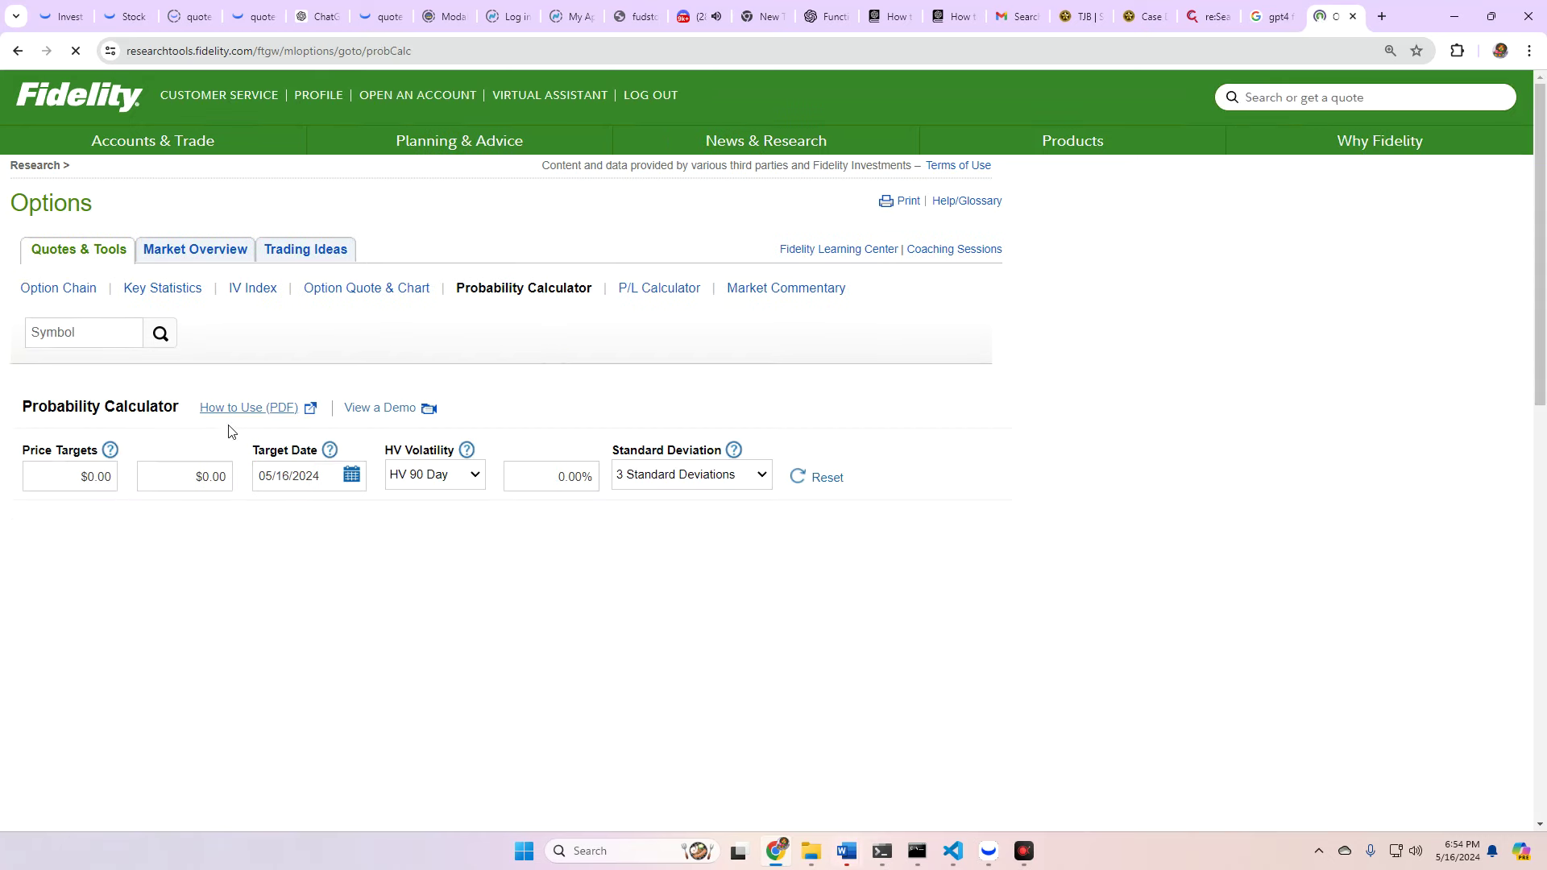
pyautogui.click(69, 335)
pyautogui.write('AM')
pyautogui.click(160, 333)
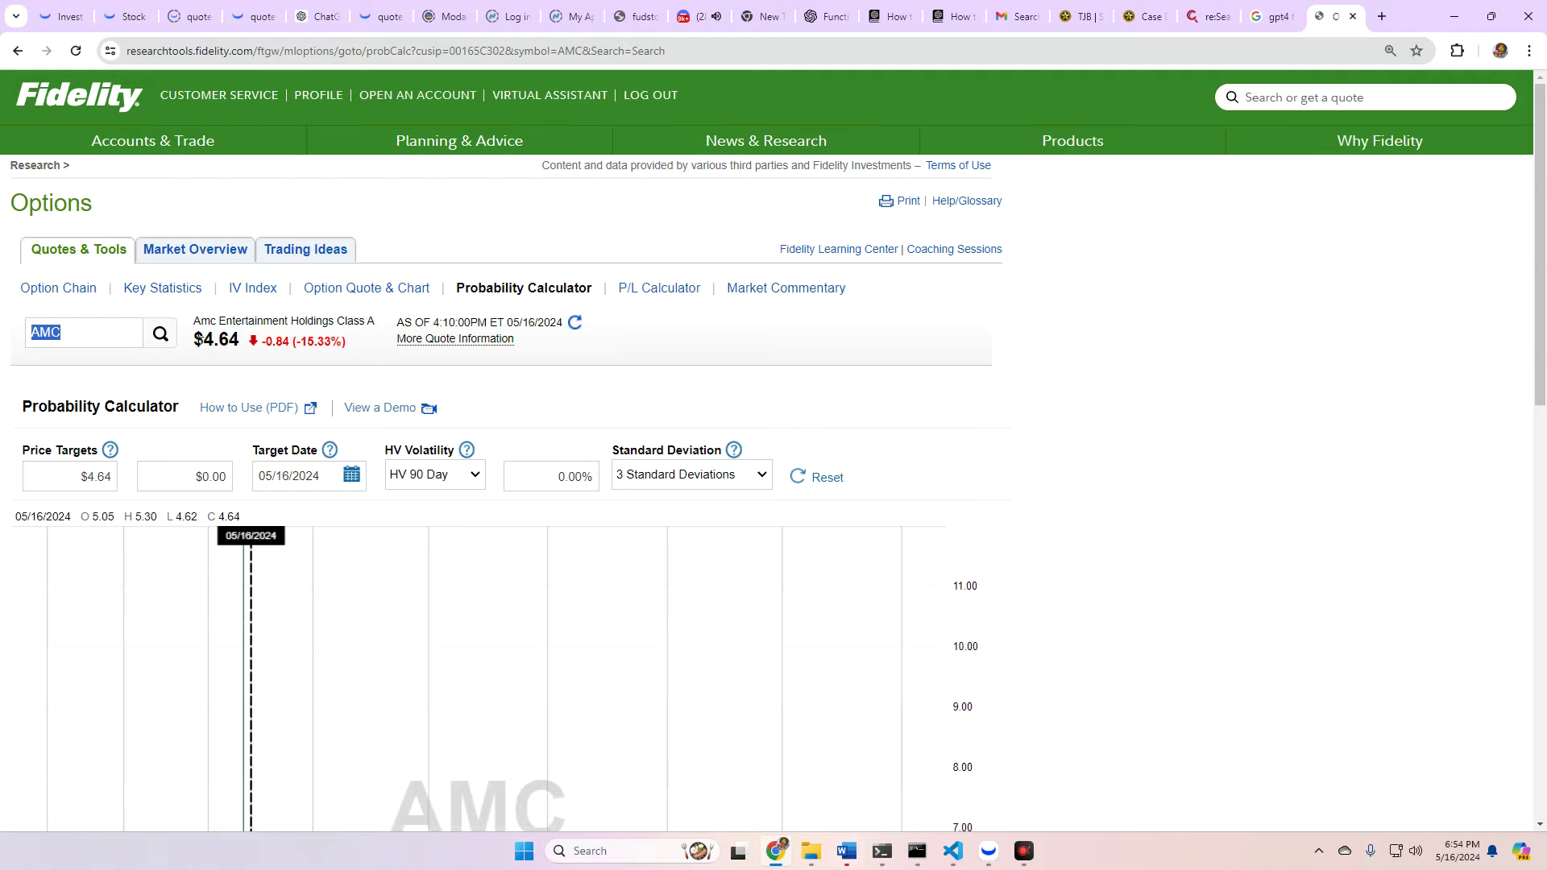
pyautogui.click(352, 476)
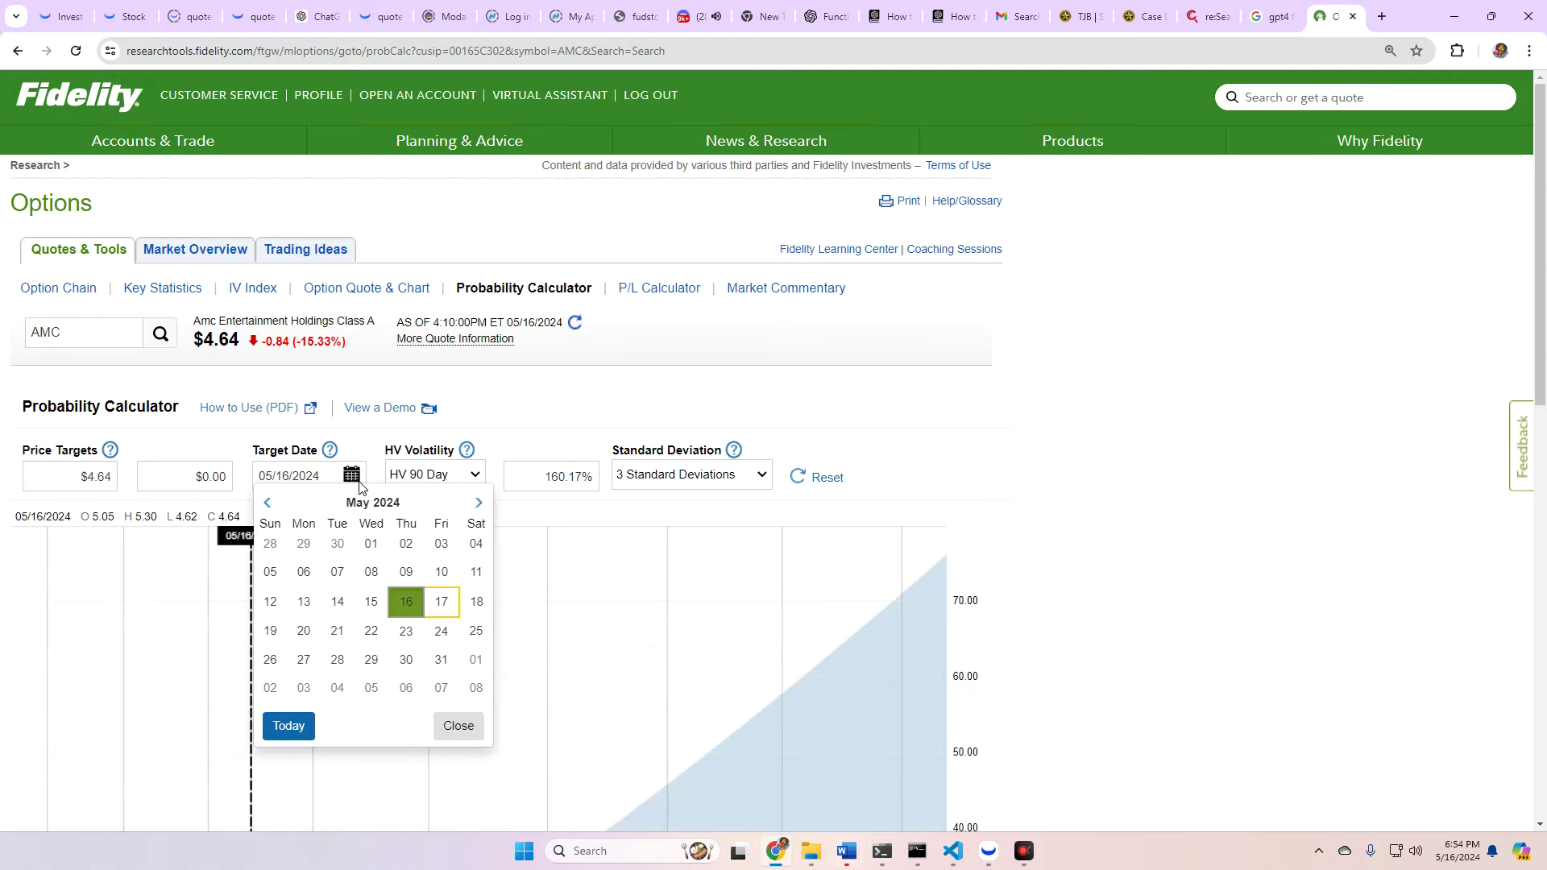
pyautogui.click(442, 603)
pyautogui.scroll(-5, 467, 529)
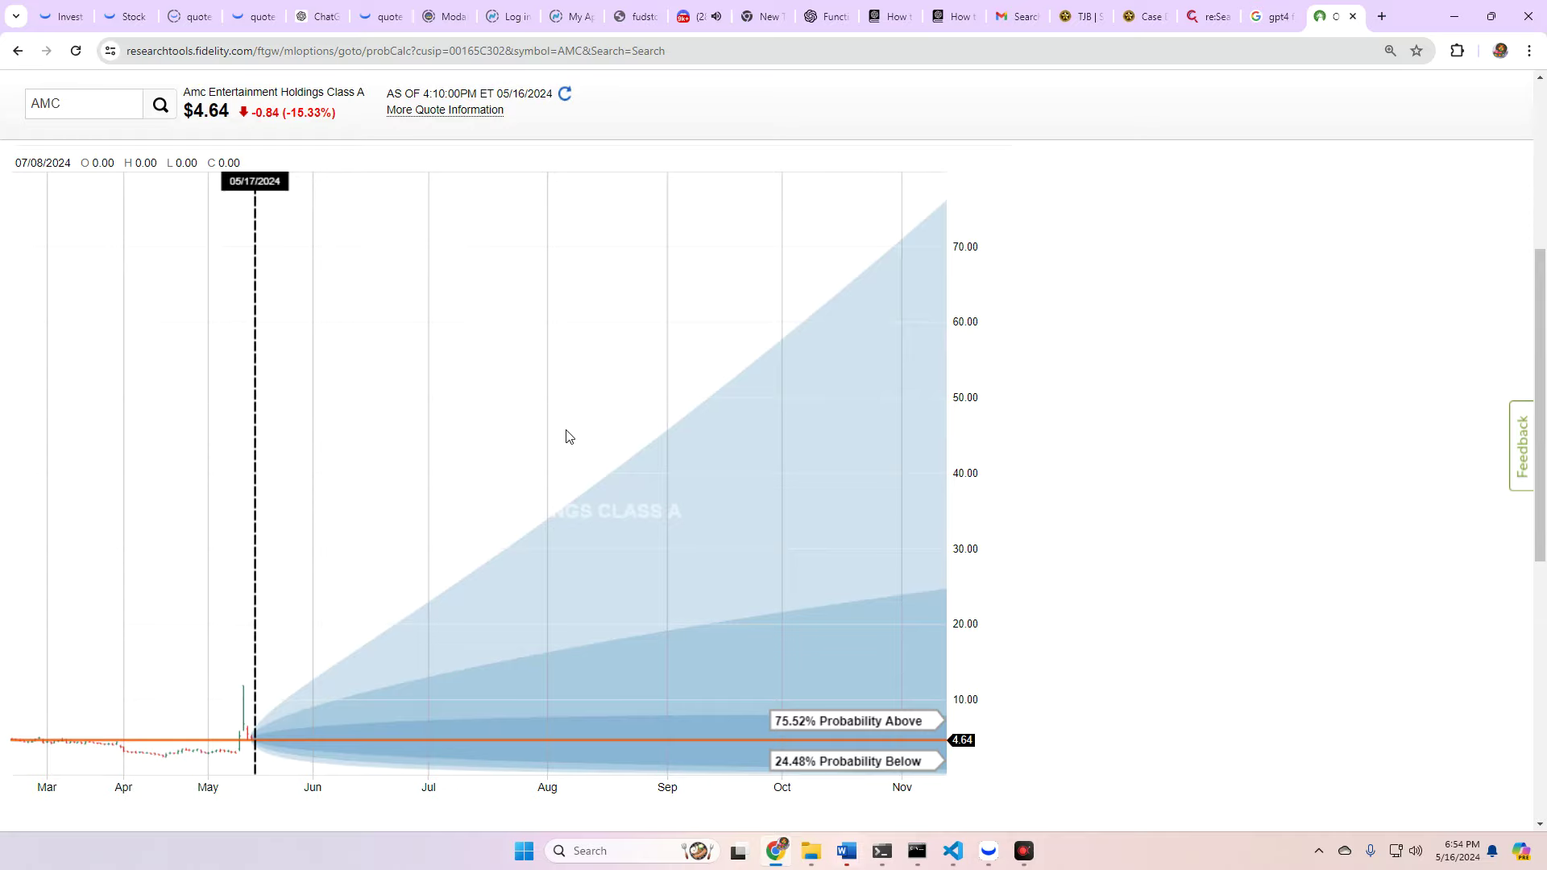
pyautogui.scroll(3, 566, 435)
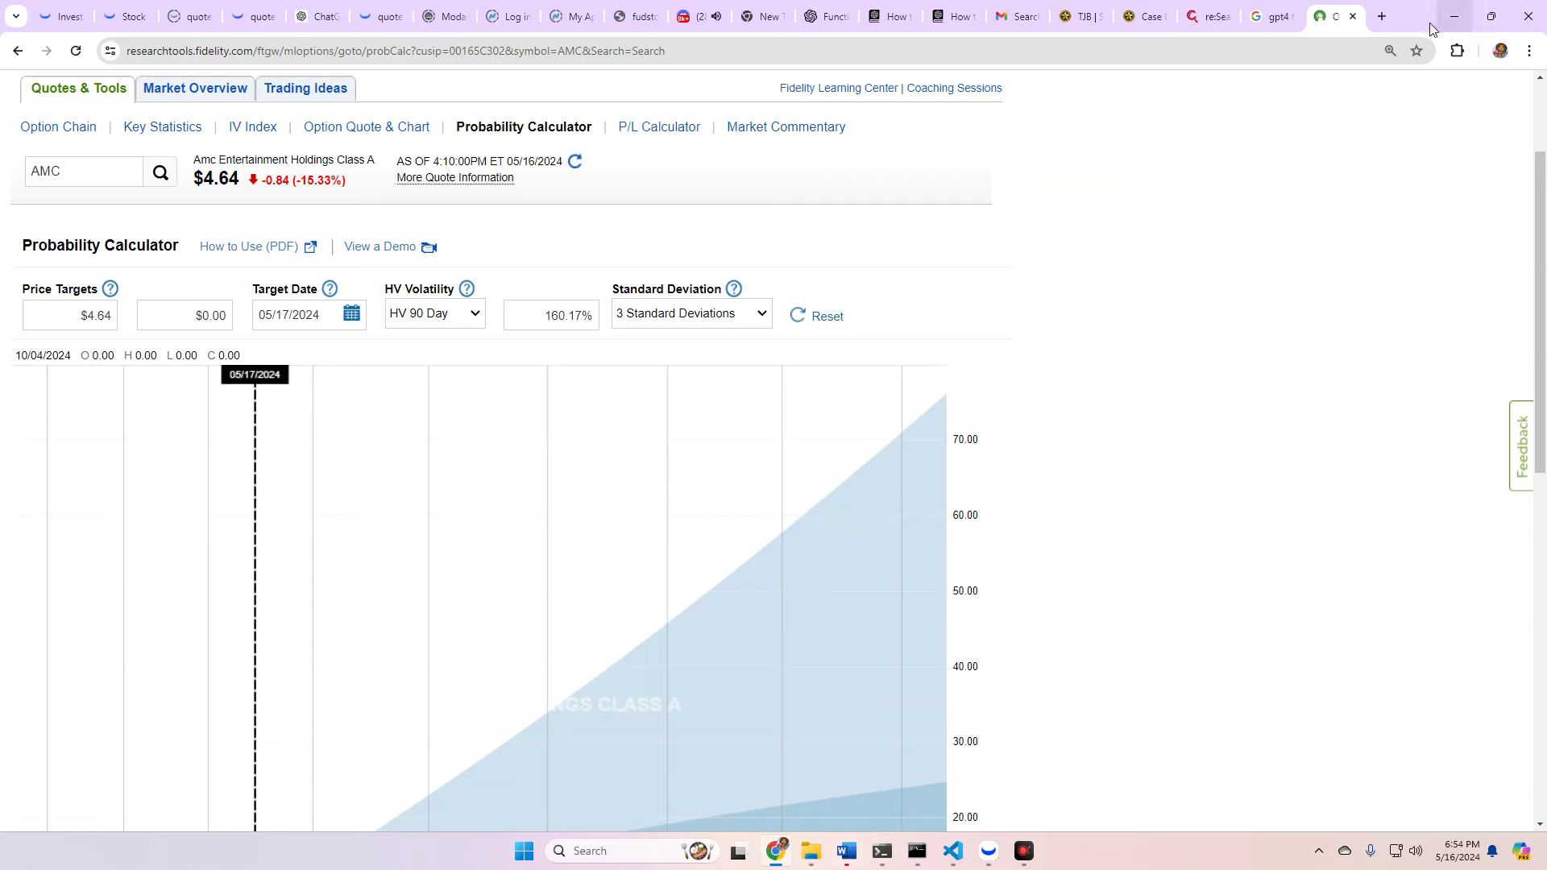
# - Search Google in a new tab for 'finra settlements SHORT INTEREST'
pyautogui.click(1384, 17)
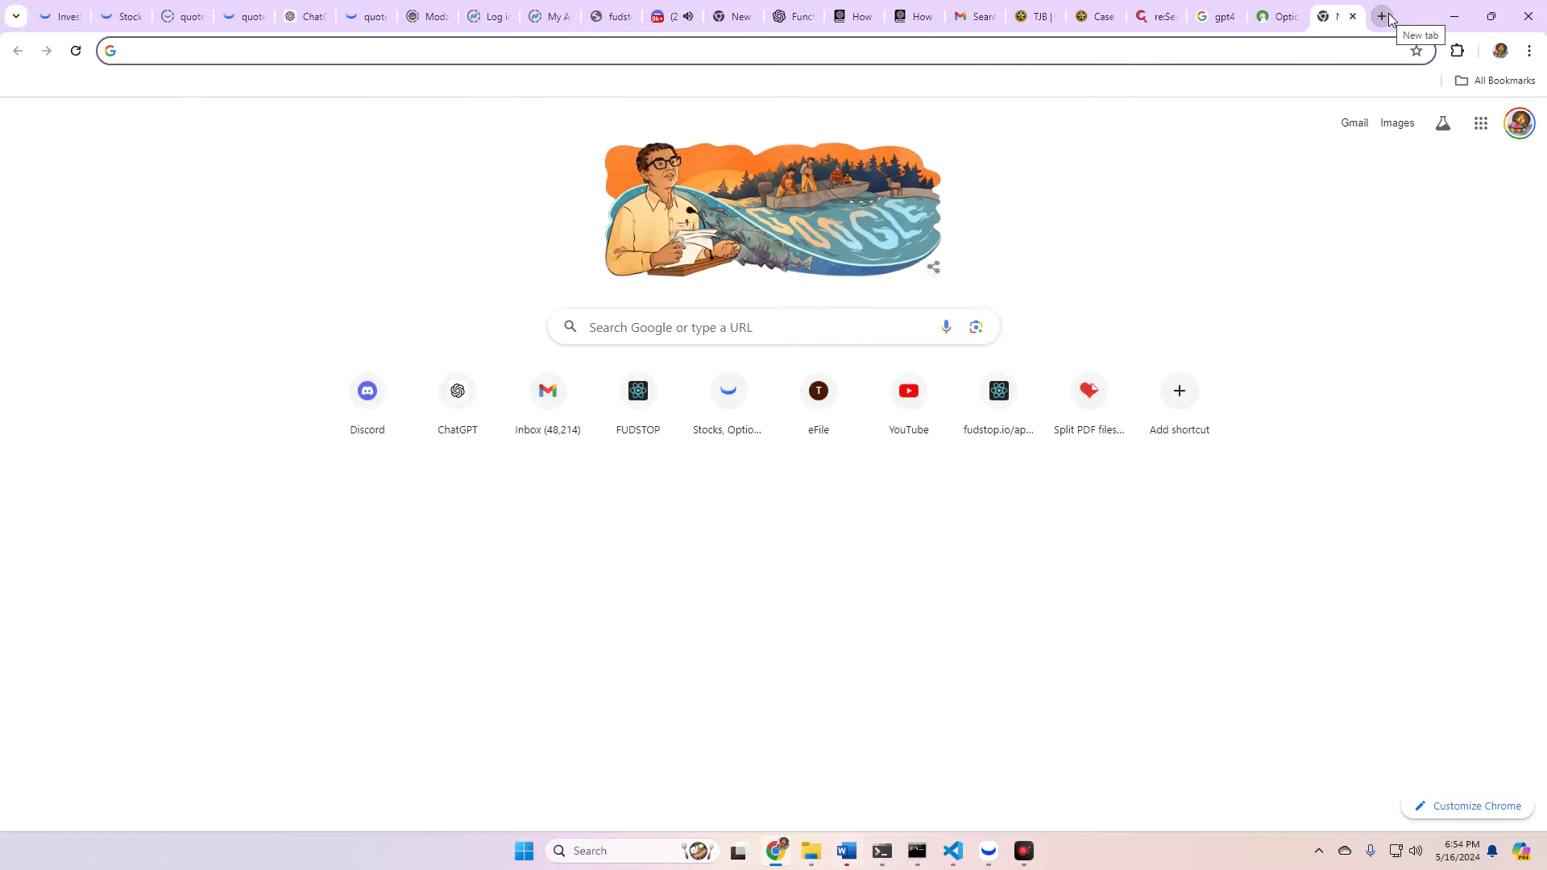
pyautogui.write('FINRA')
pyautogui.press('BackSpace')
pyautogui.press('BackSpace')
pyautogui.press('BackSpace')
pyautogui.press('BackSpace')
pyautogui.press('BackSpace')
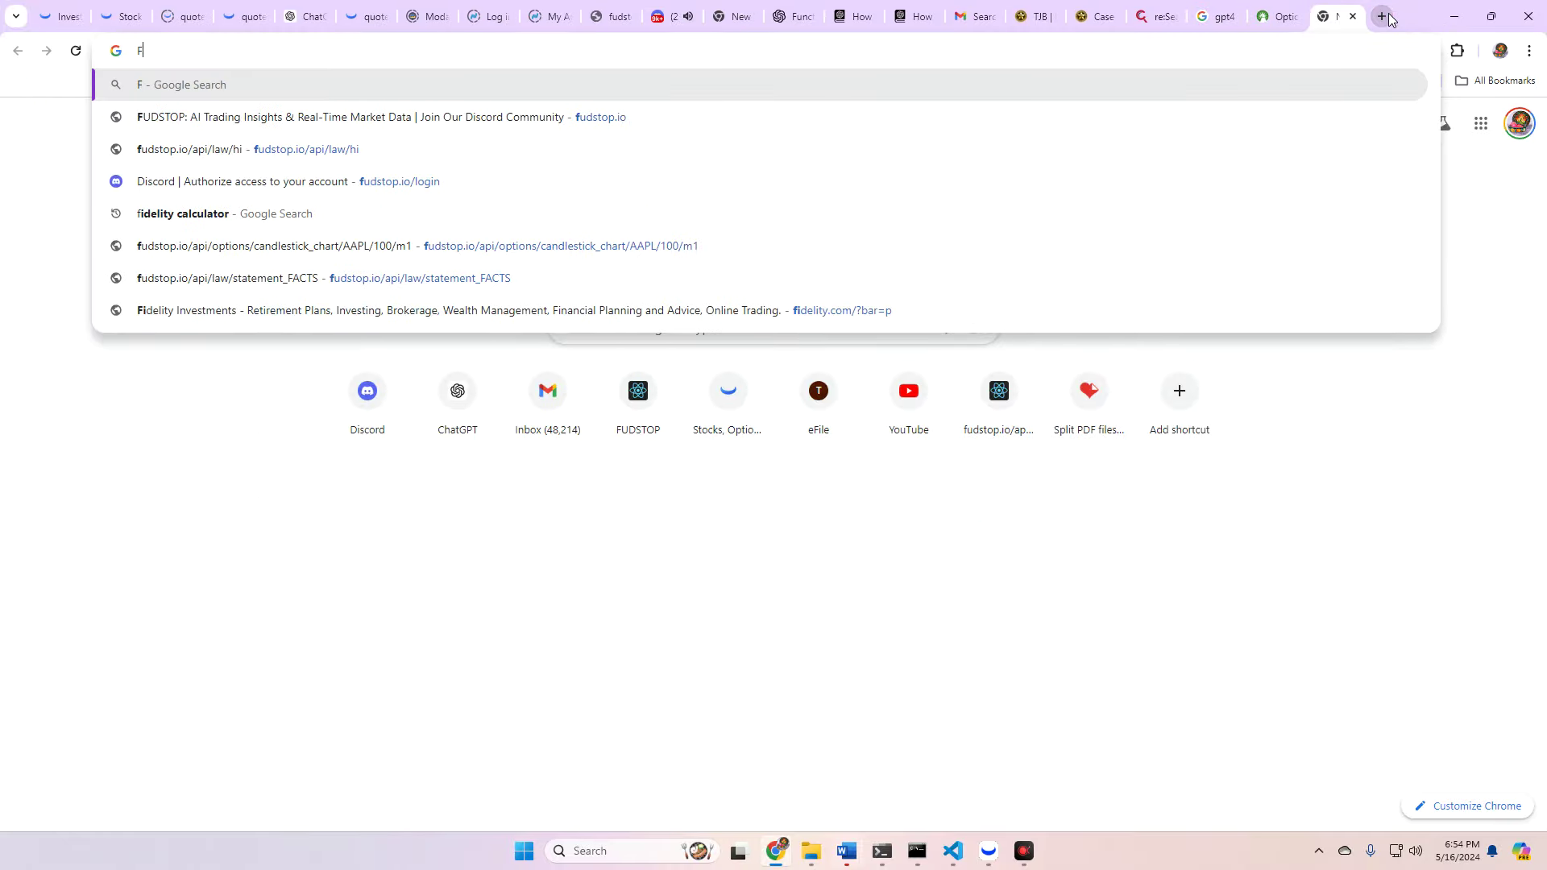
pyautogui.write('FINRA SETT')
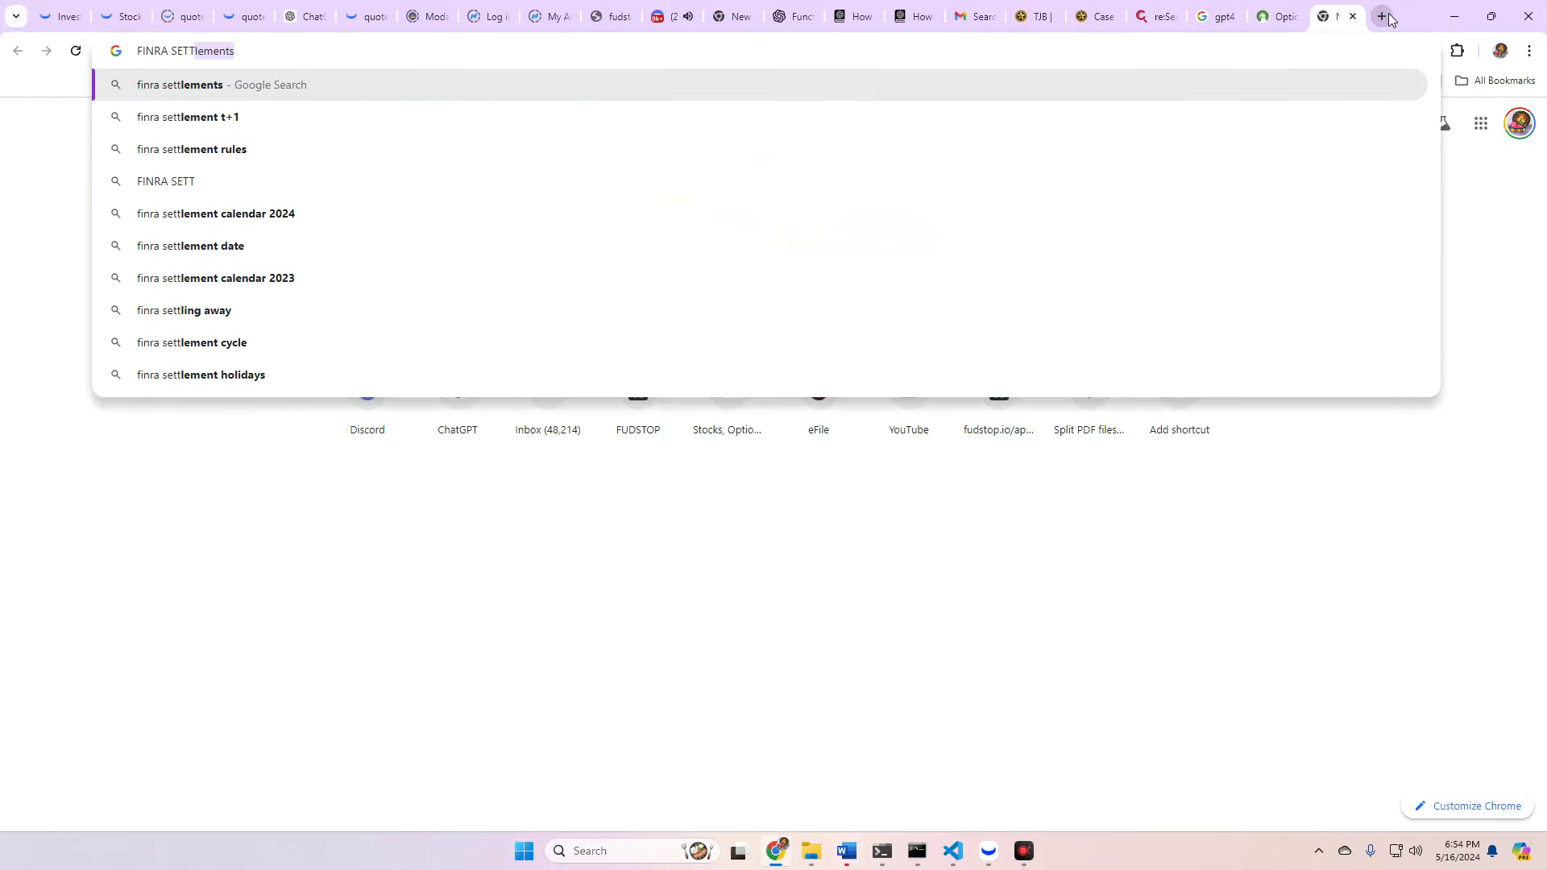
pyautogui.press('Return')
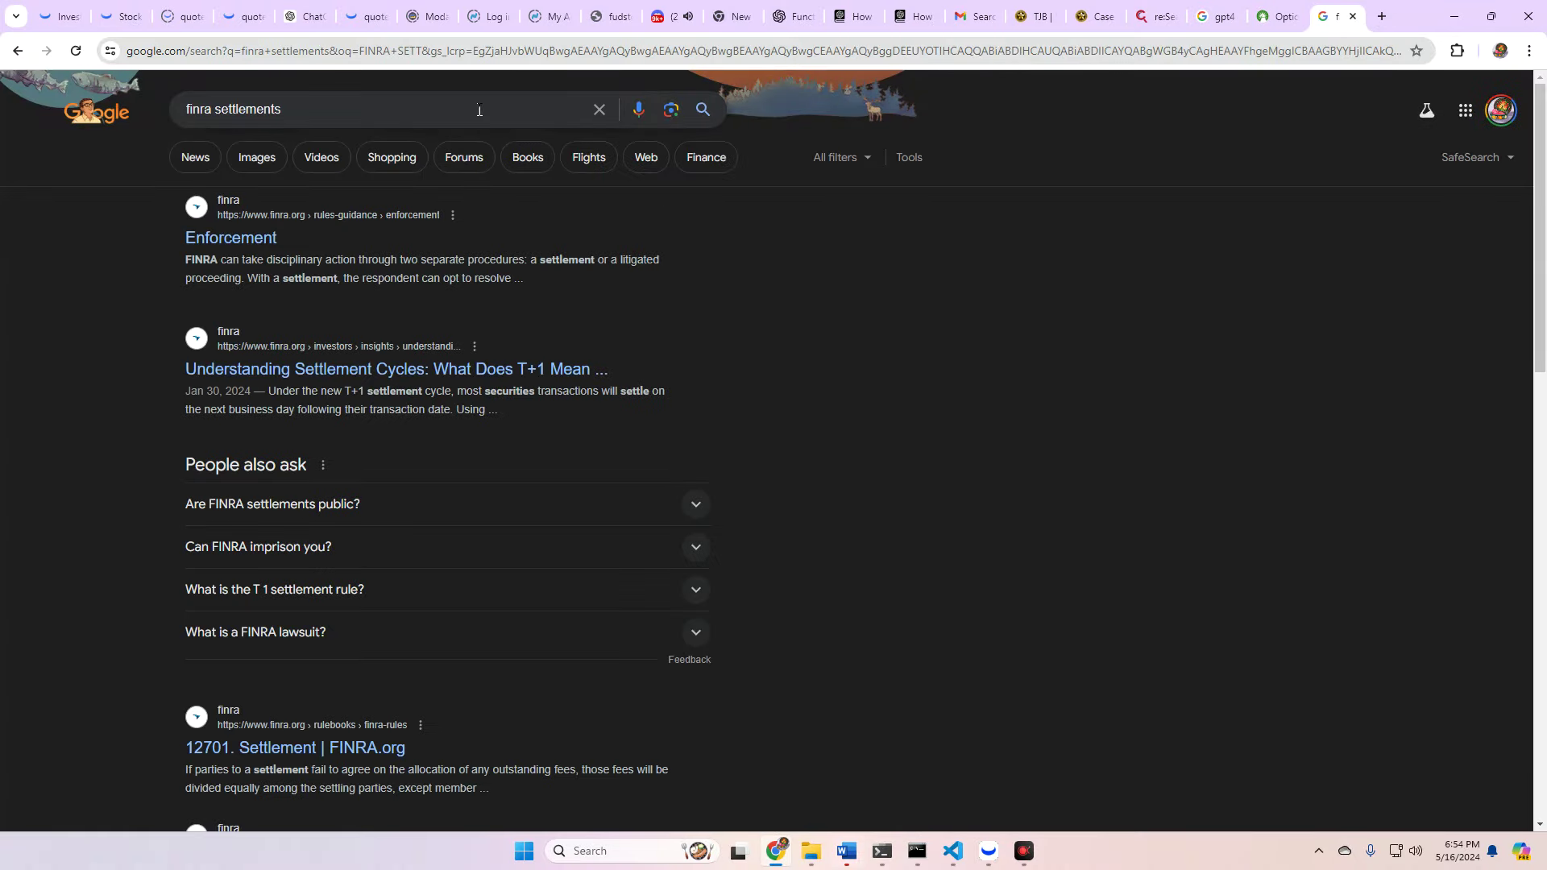
pyautogui.click(482, 107)
pyautogui.write('SHORT INTEREST')
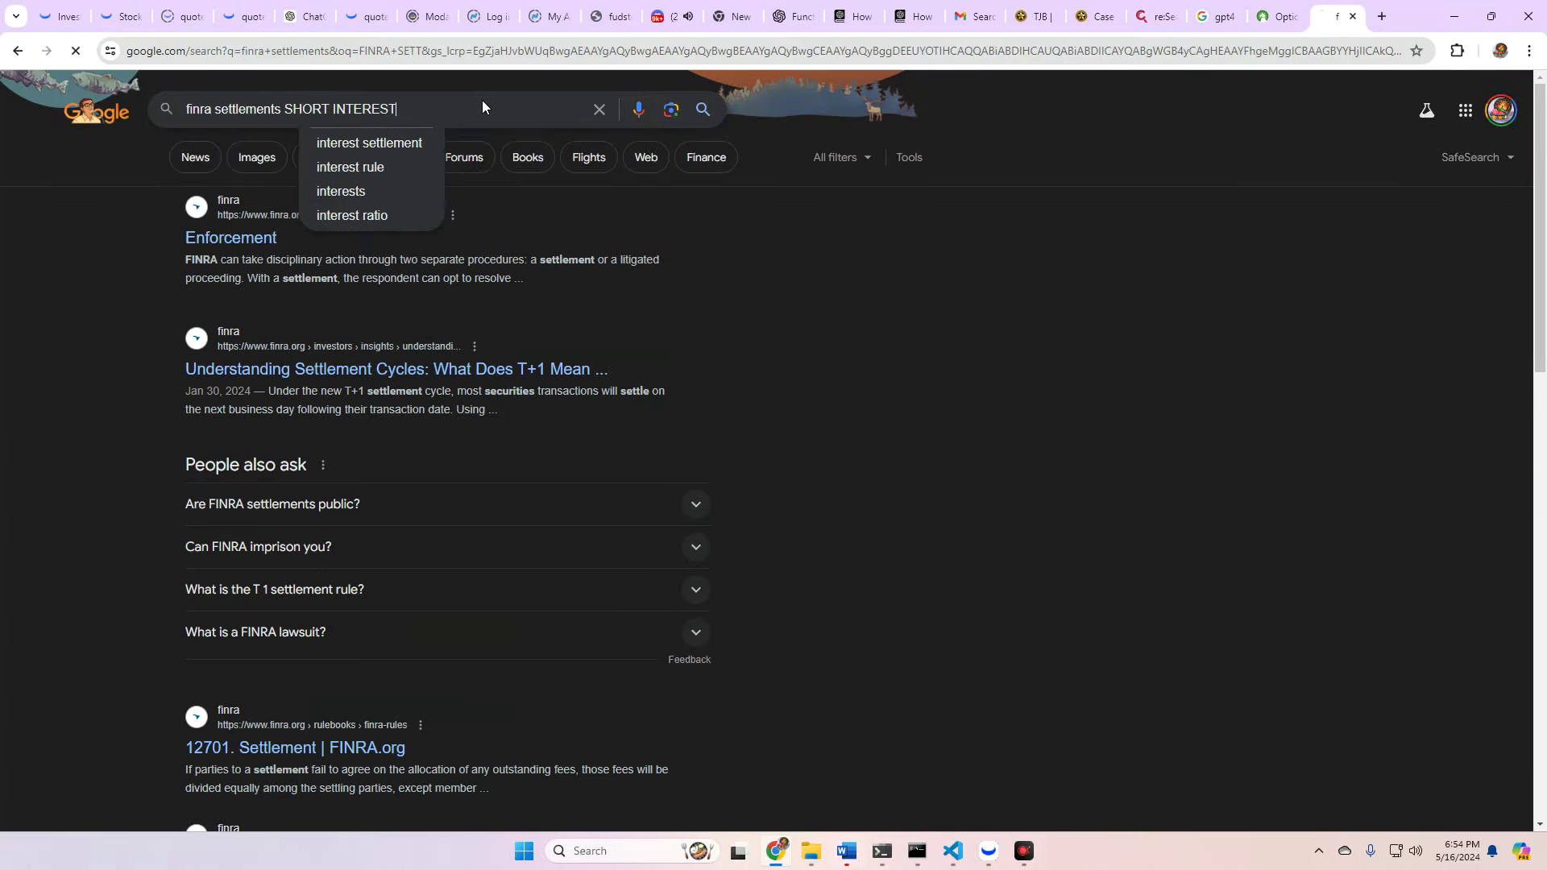
pyautogui.press('Return')
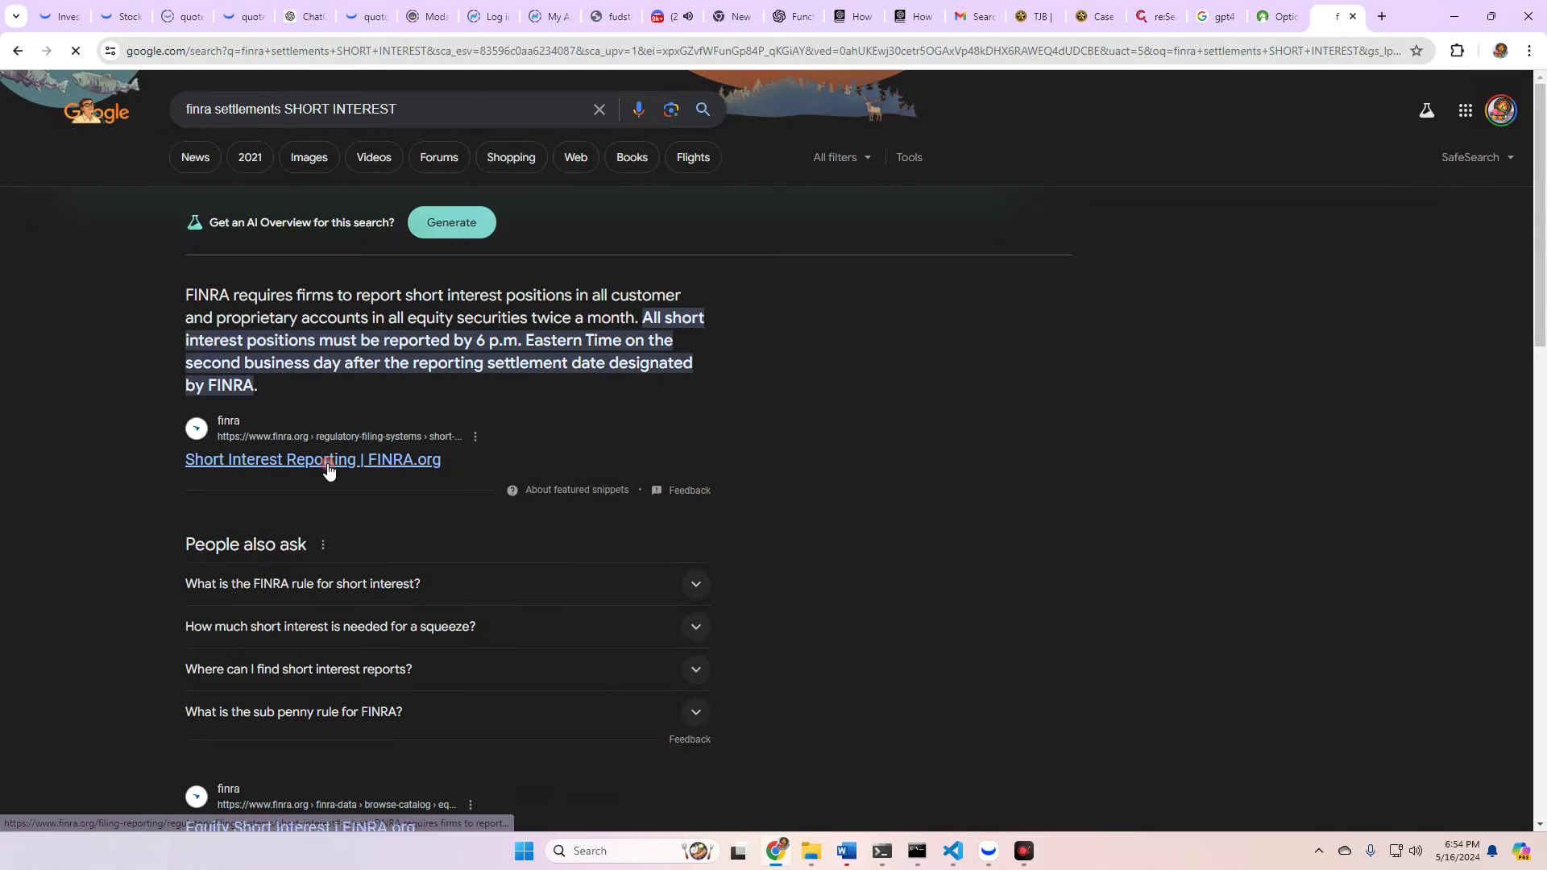
# - Open FINRA's Short Interest Reporting page and locate the April 15 settlement, April 17 due row
pyautogui.click(328, 461)
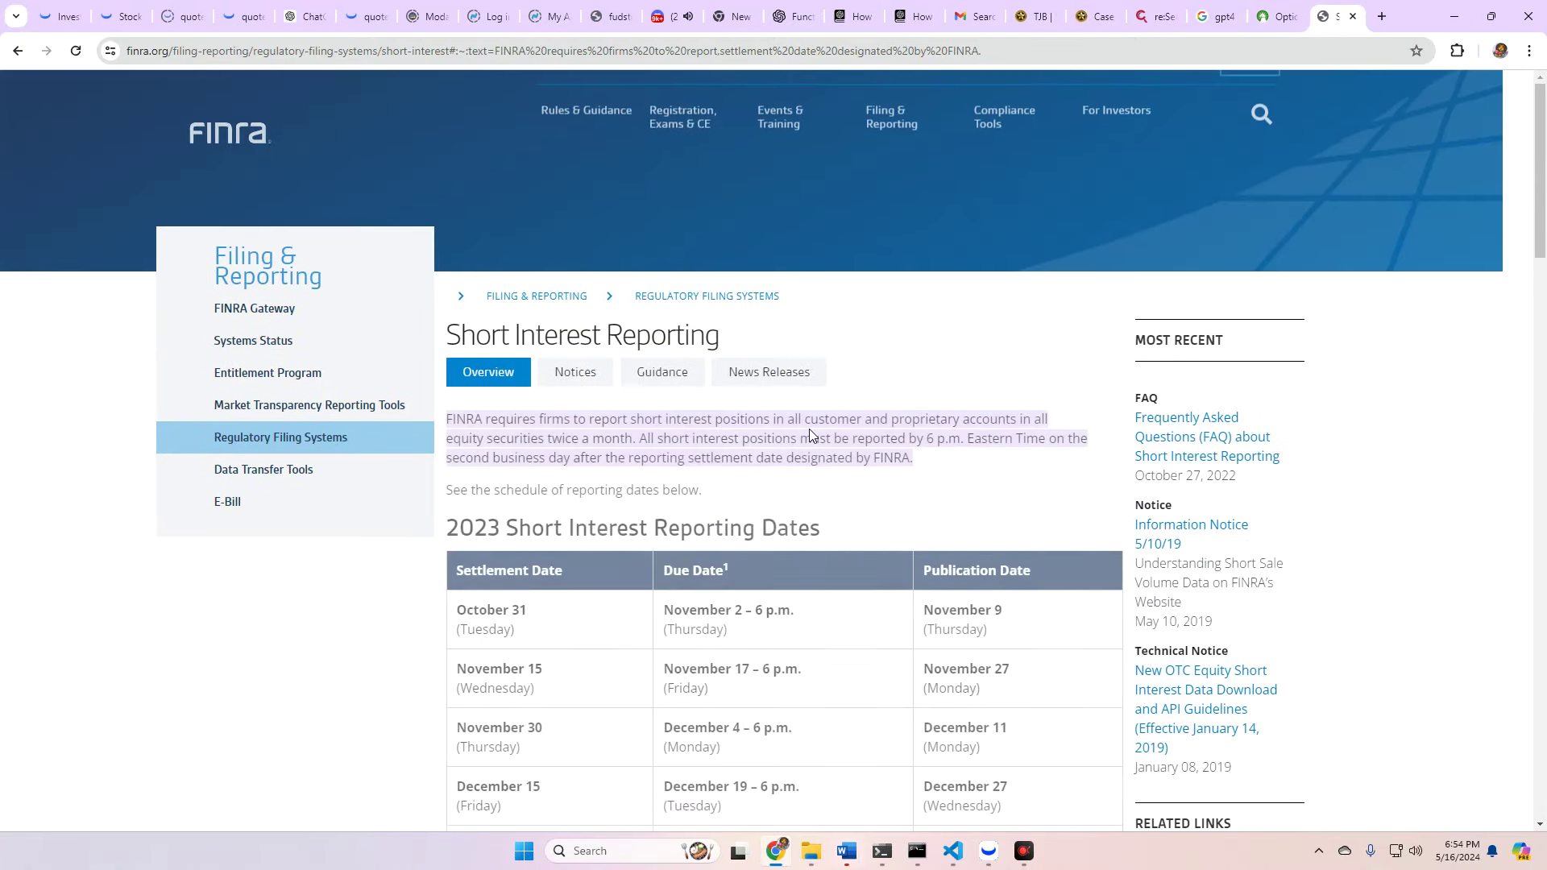
pyautogui.scroll(-5, 809, 429)
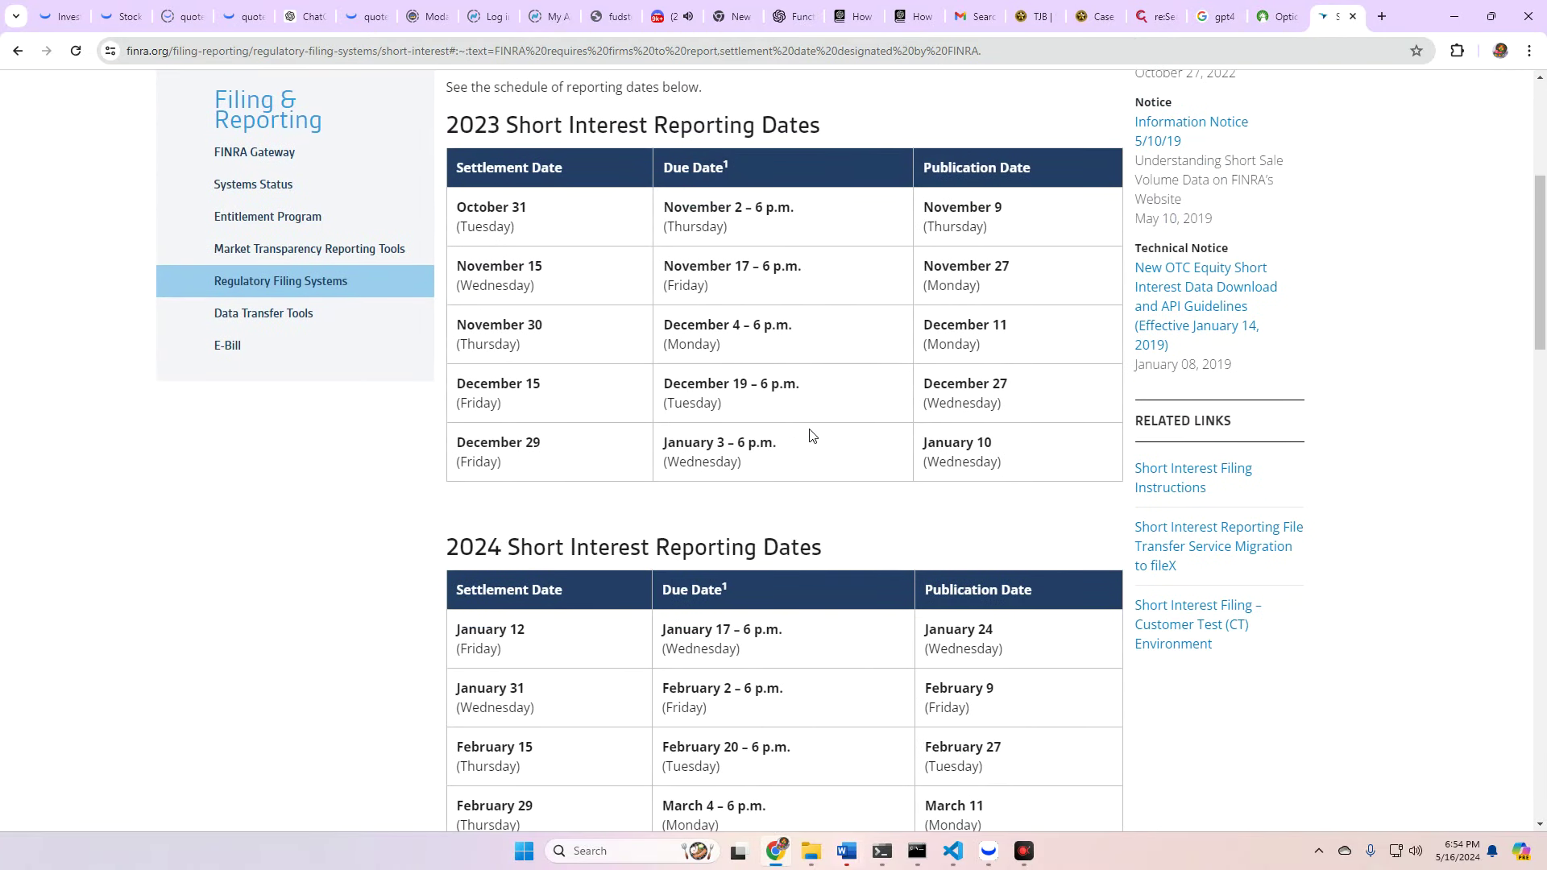
pyautogui.scroll(1, 810, 435)
pyautogui.scroll(-6, 809, 435)
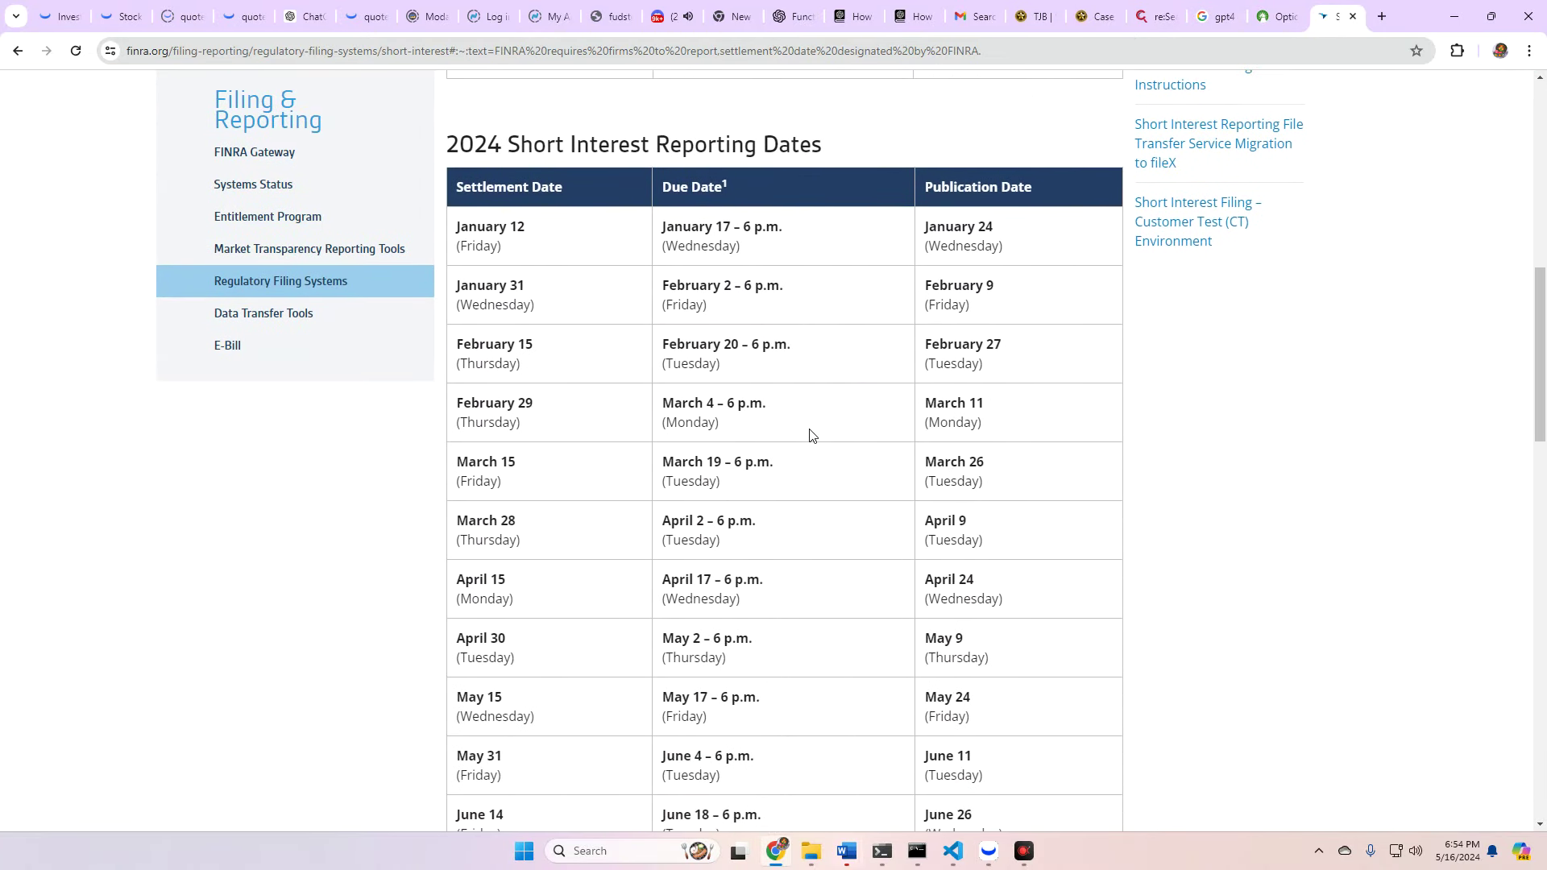
pyautogui.scroll(-2, 810, 435)
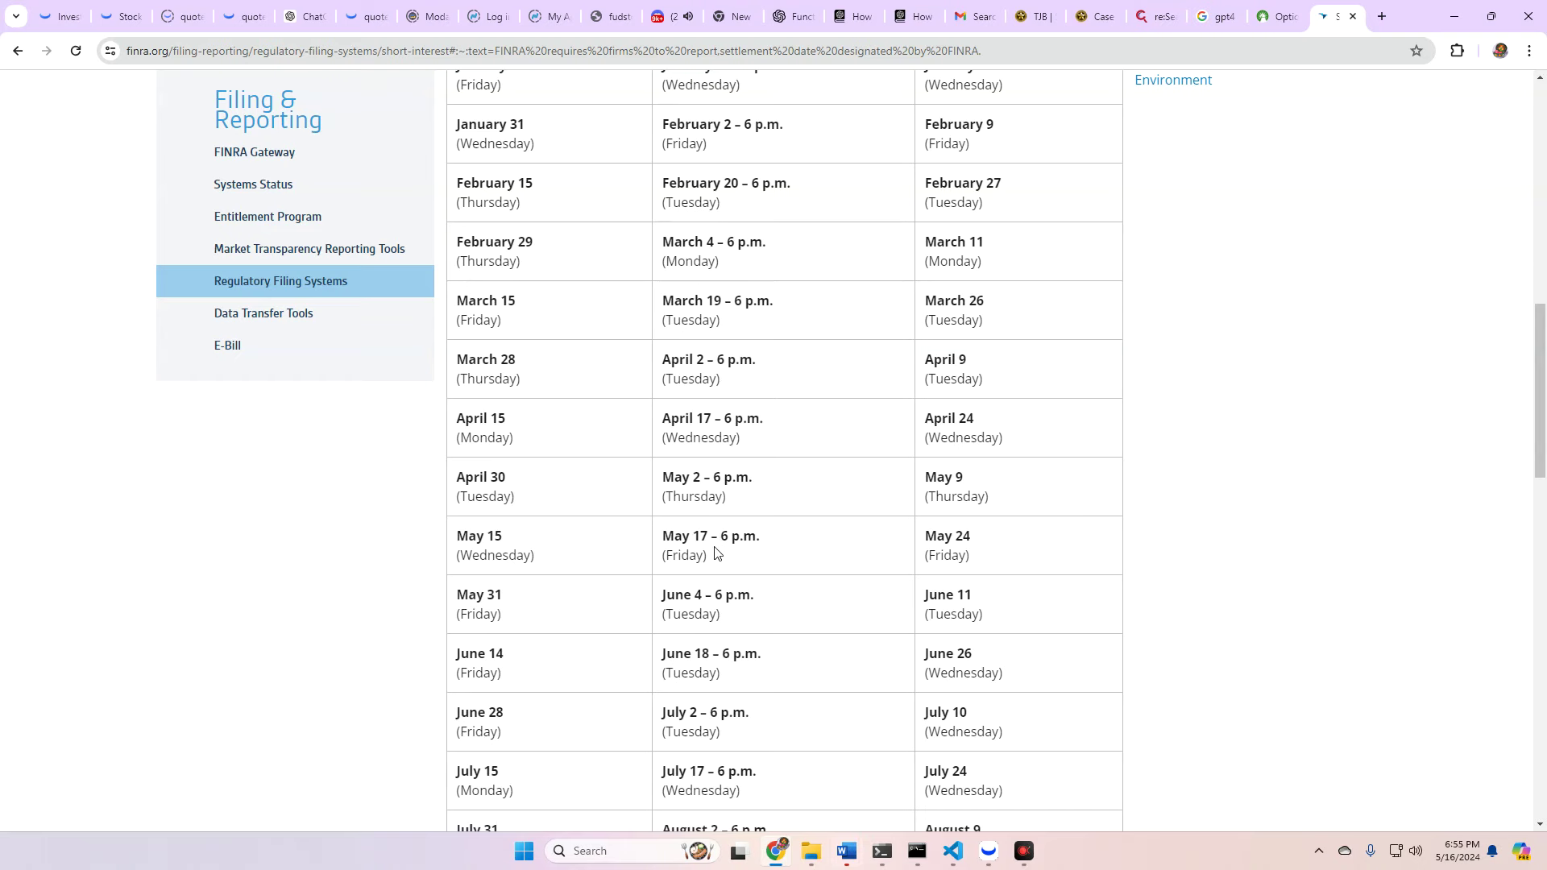
pyautogui.scroll(5, 715, 552)
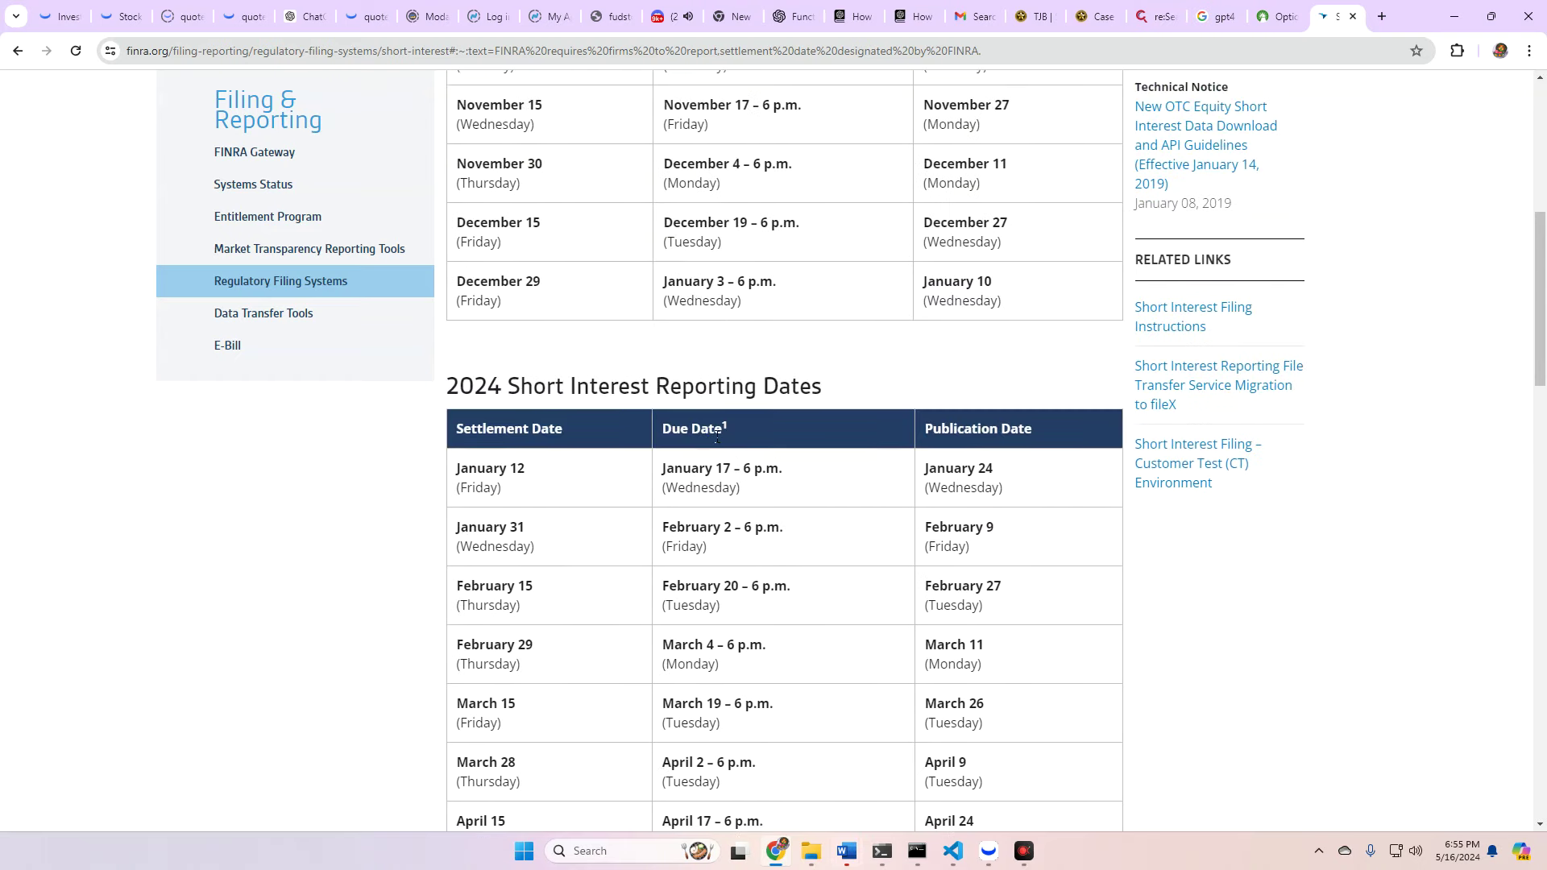
pyautogui.scroll(-2, 716, 436)
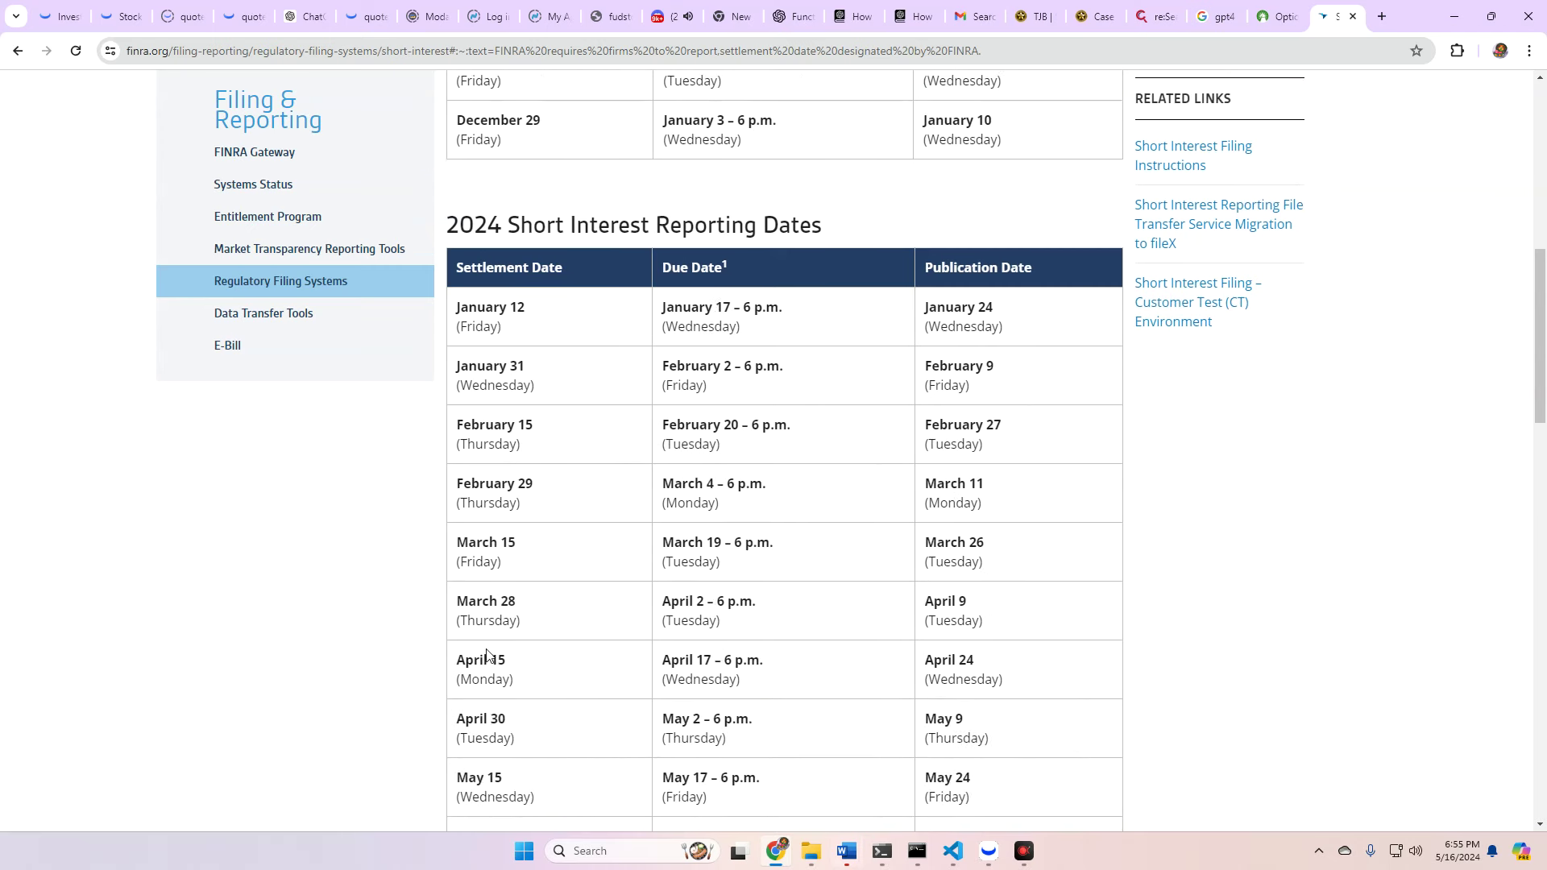
pyautogui.moveTo(763, 658); pyautogui.dragTo(483, 652)
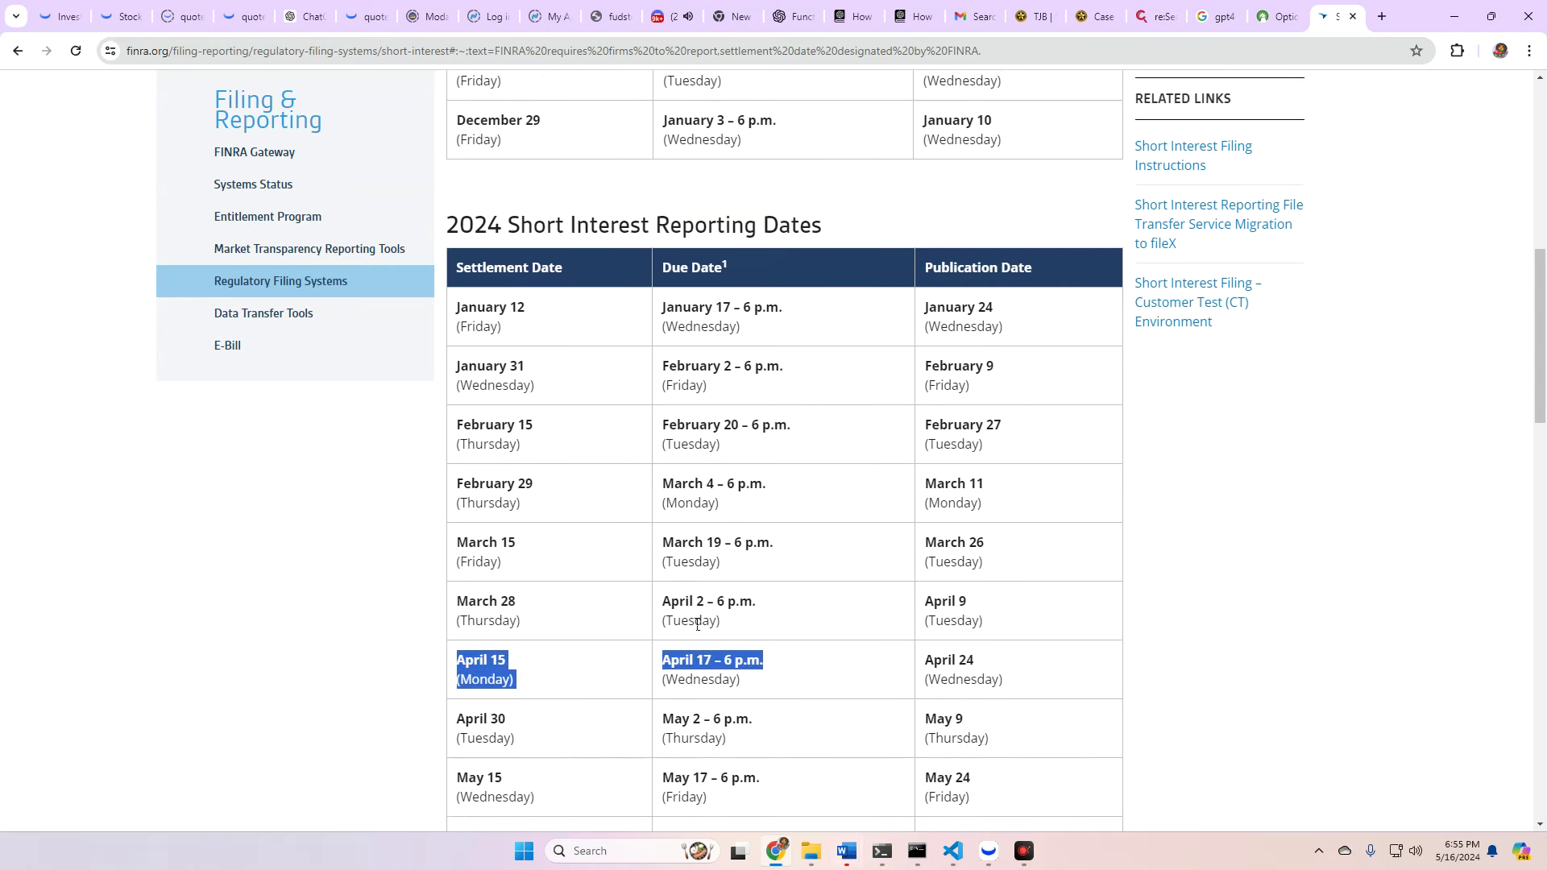
pyautogui.click(796, 663)
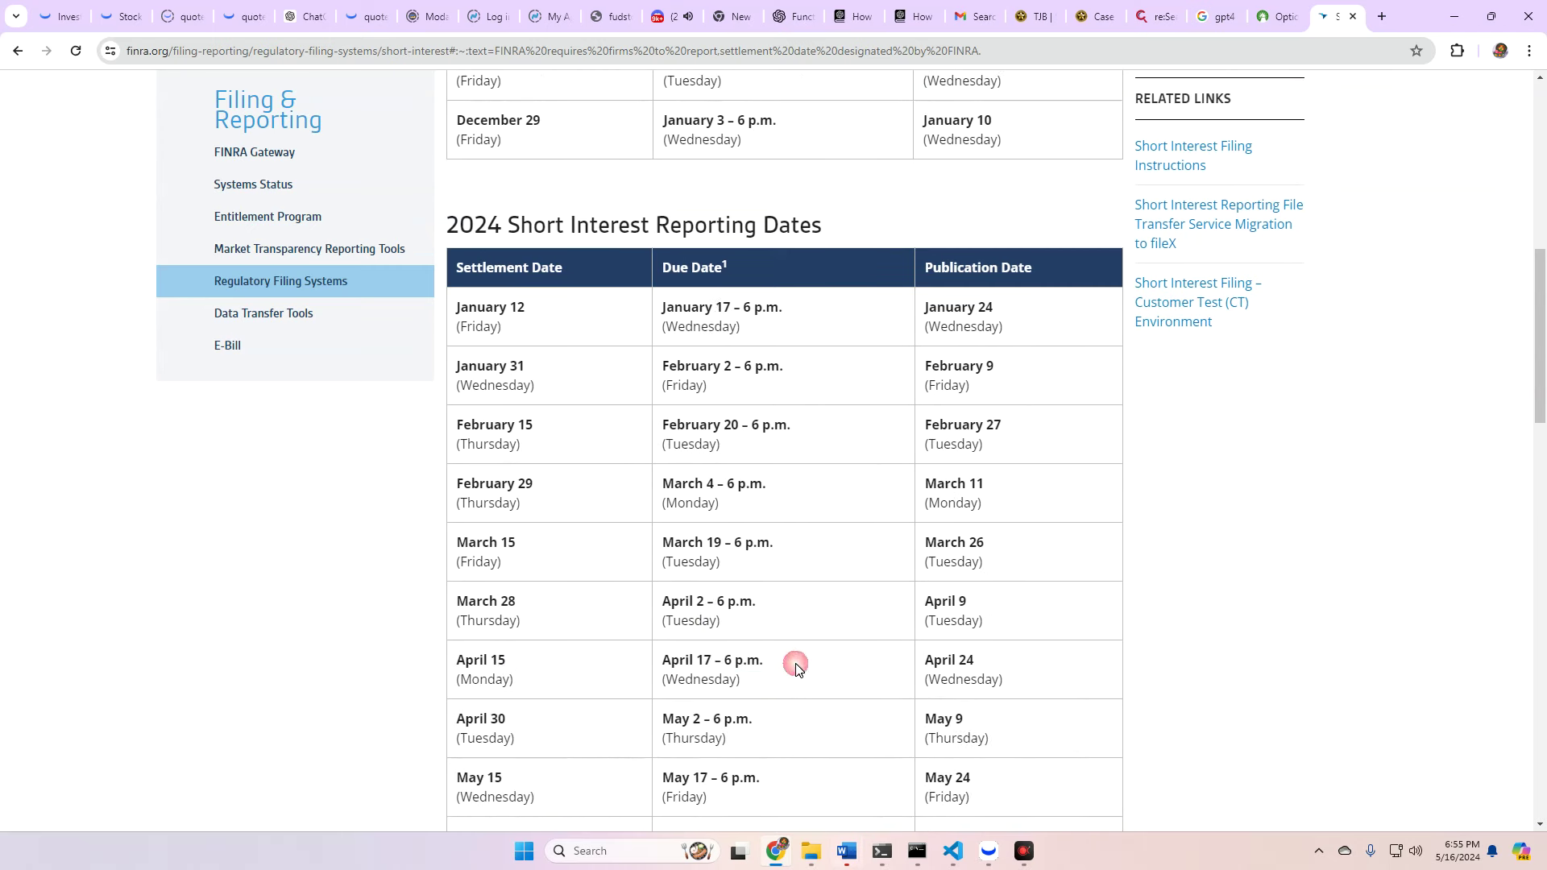
# - Replace AMC with GME ($27.67) in the Probability Calculator symbol box
pyautogui.click(1273, 13)
pyautogui.scroll(-5, 488, 387)
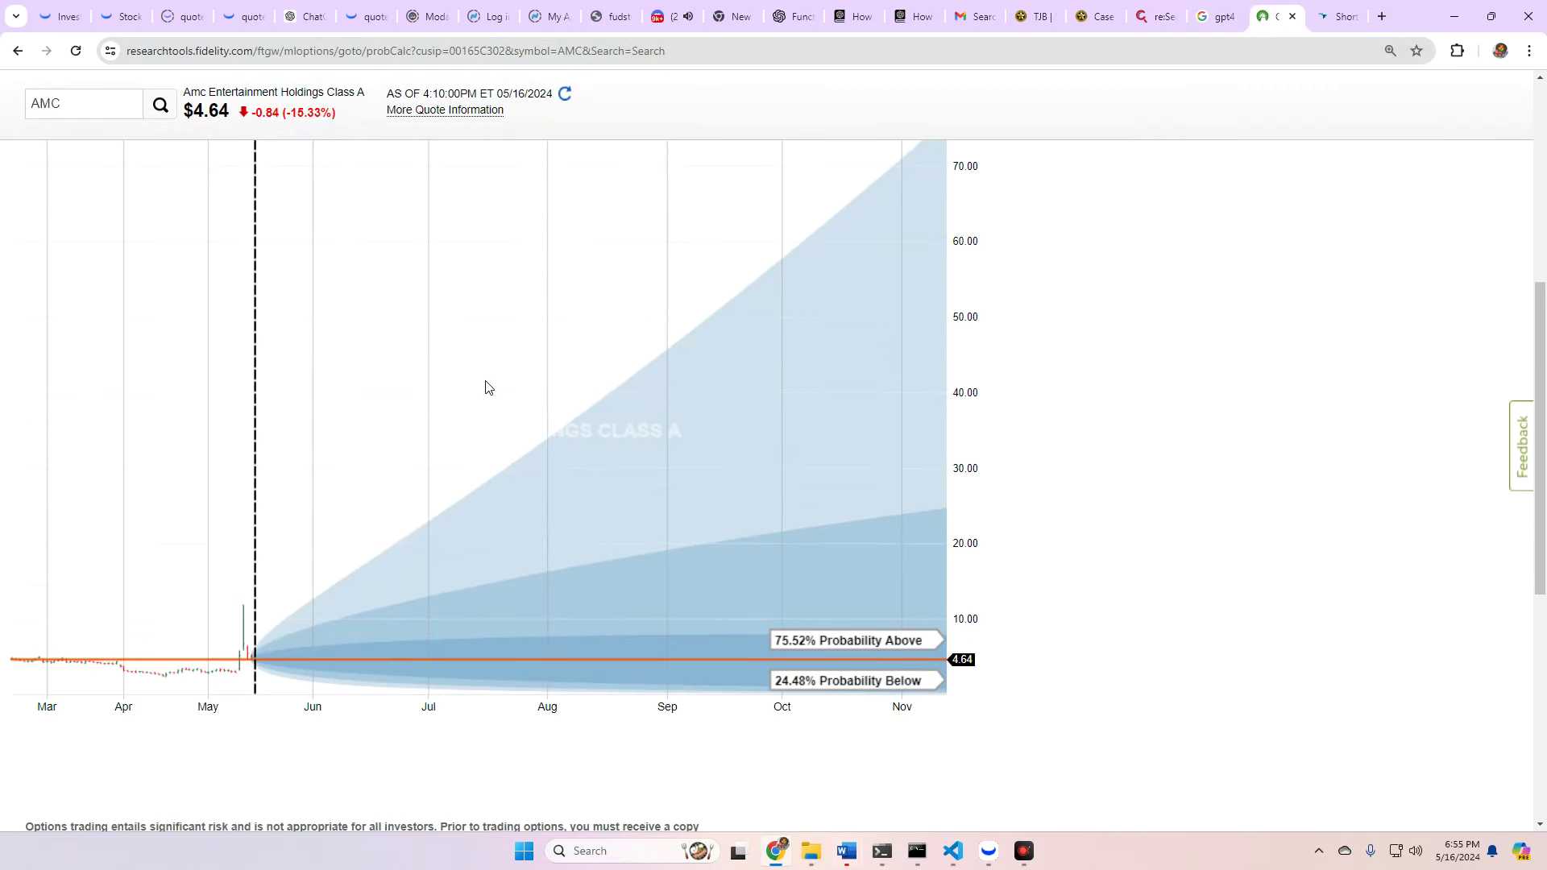
pyautogui.scroll(5, 486, 387)
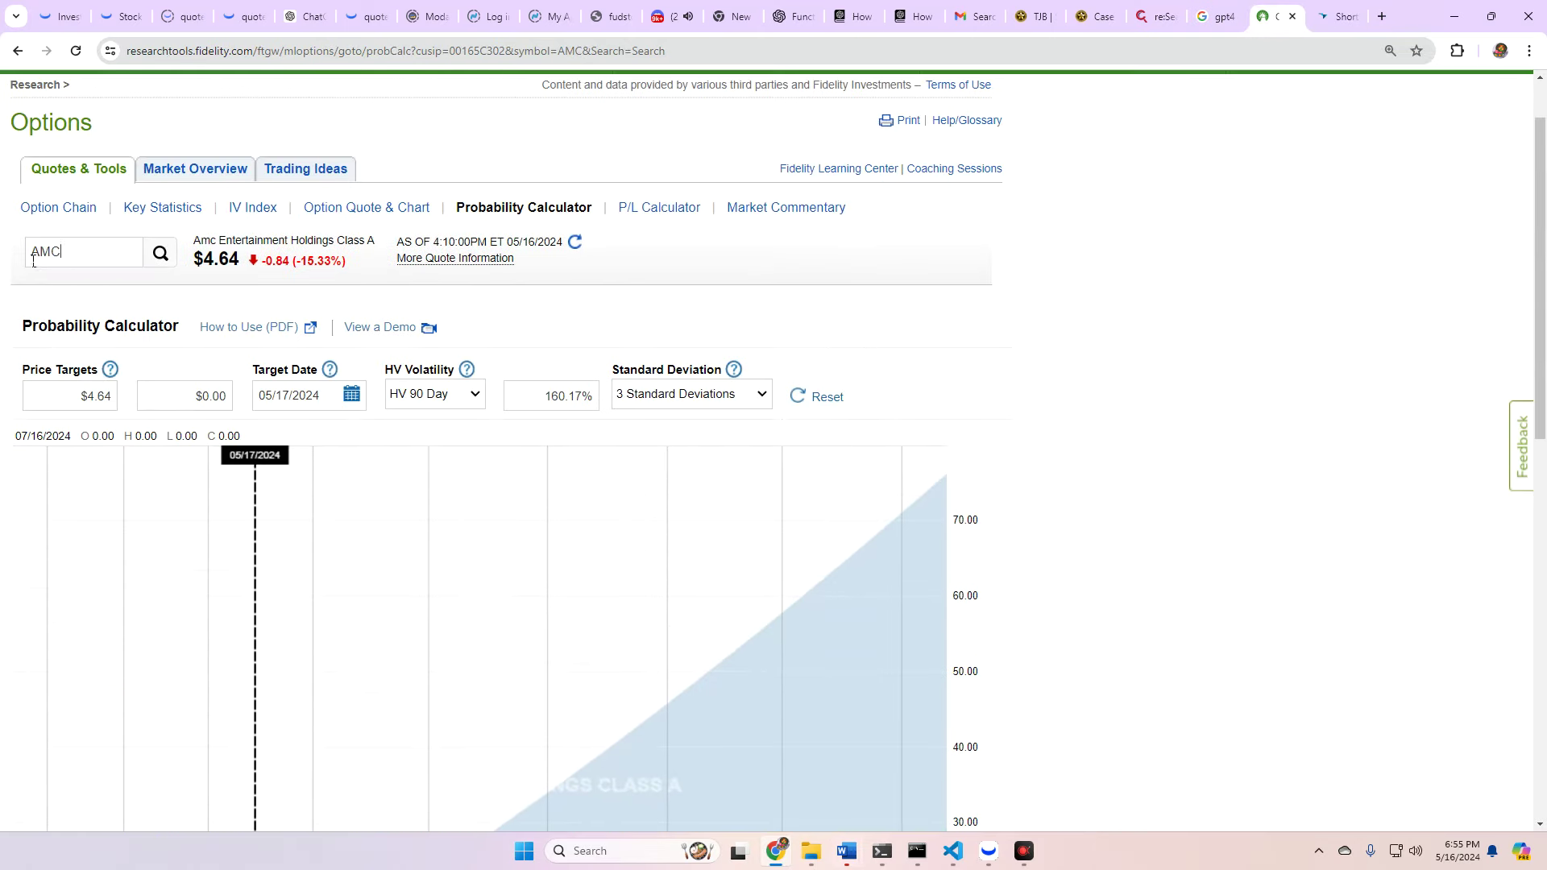
pyautogui.moveTo(89, 254); pyautogui.dragTo(1, 266)
pyautogui.write('GME')
pyautogui.click(161, 253)
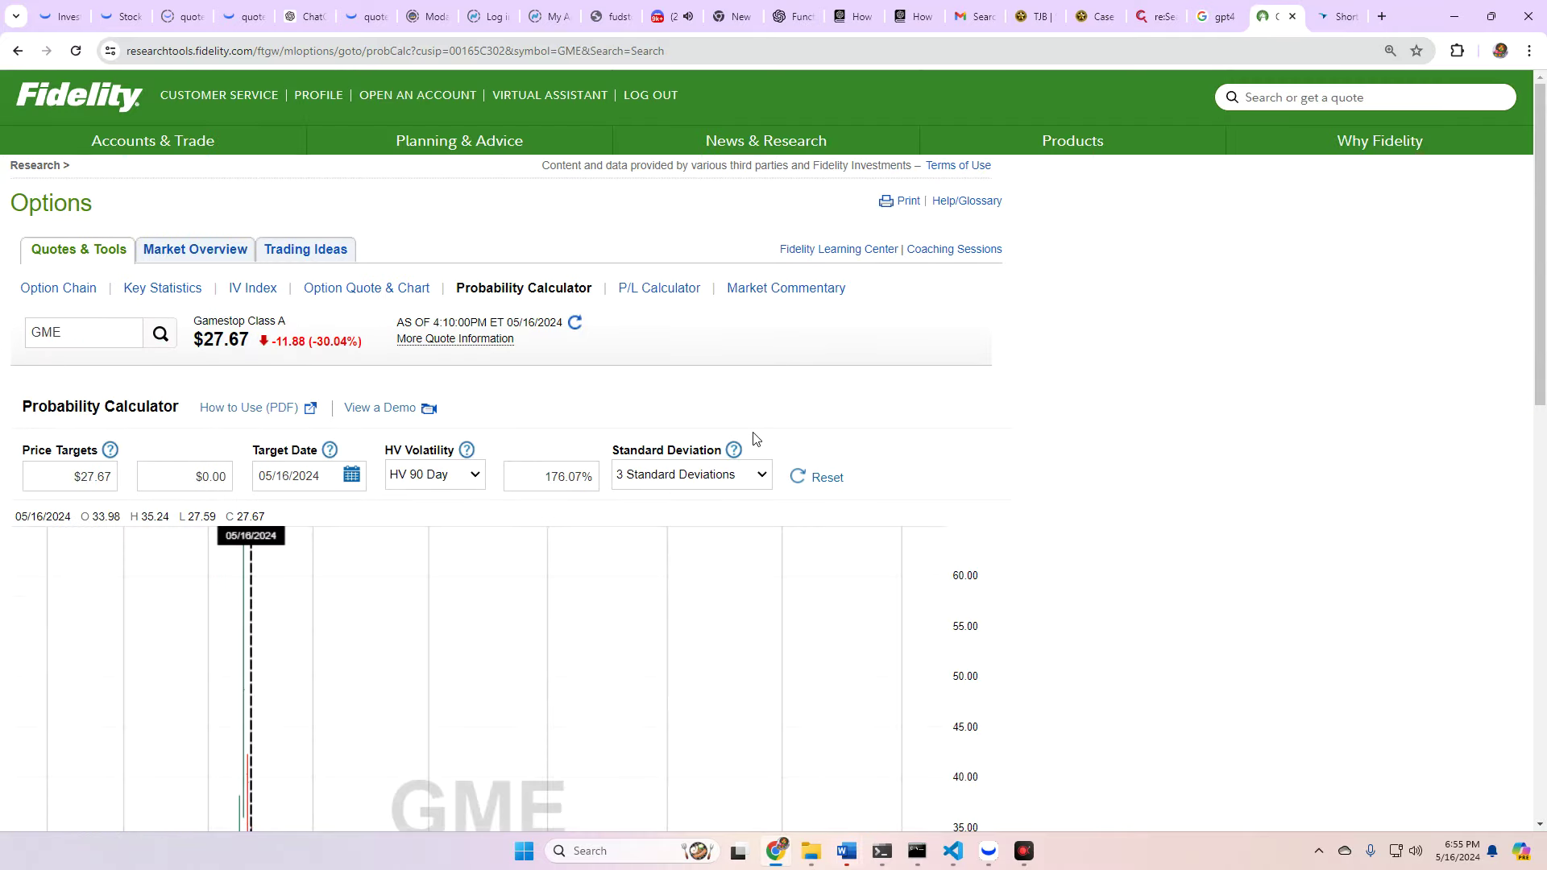
# - Set the GME target date to May 17, showing 62.68% above and 37.32% below
pyautogui.scroll(-3, 756, 422)
pyautogui.scroll(-3, 756, 421)
pyautogui.scroll(4, 763, 419)
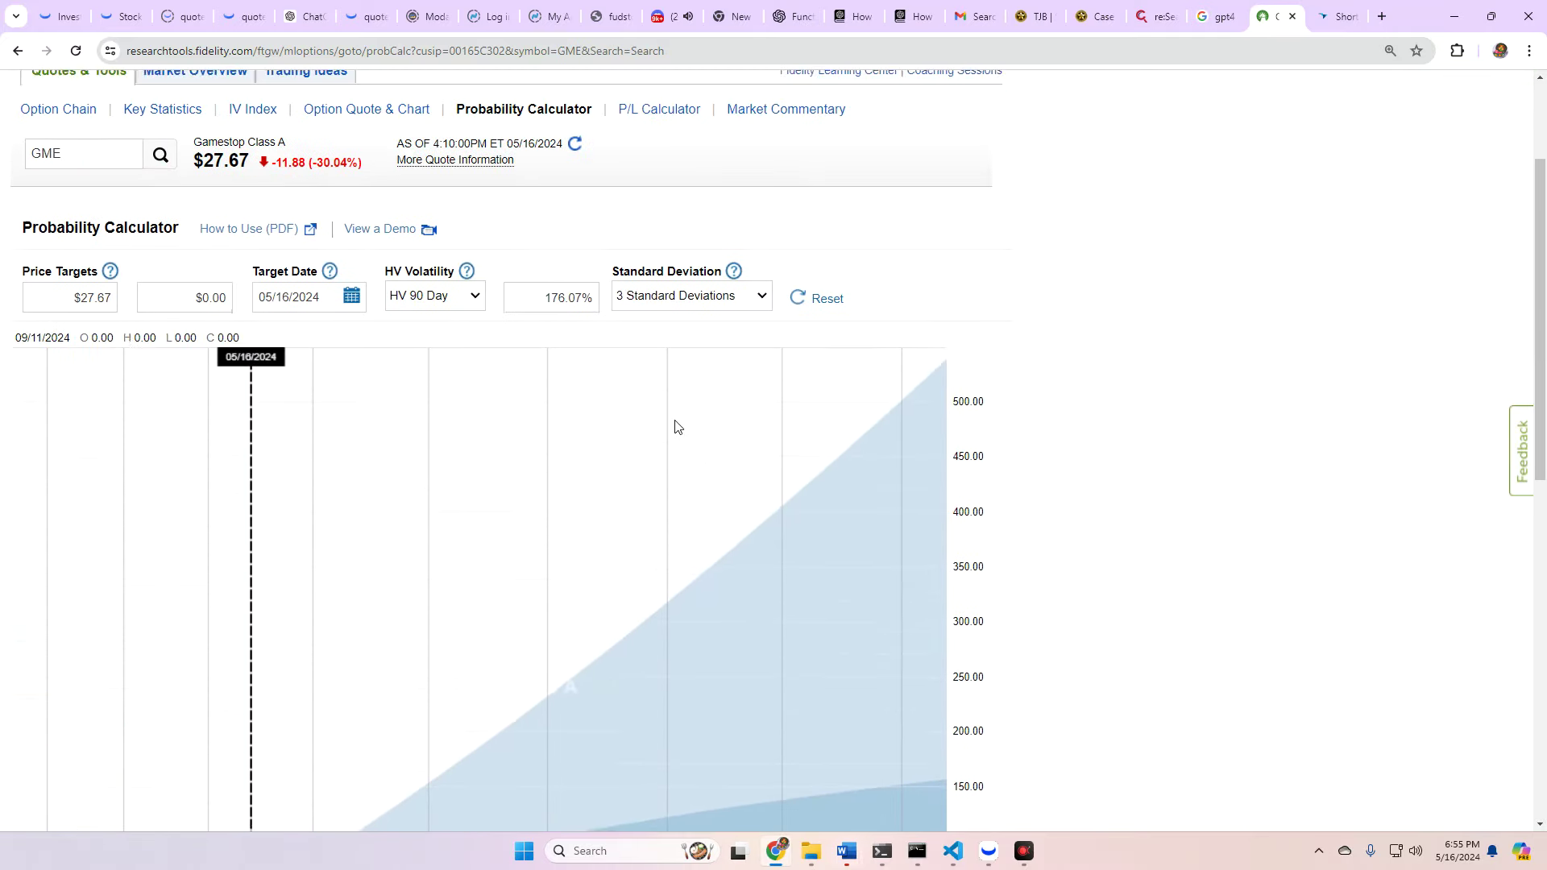
pyautogui.click(351, 314)
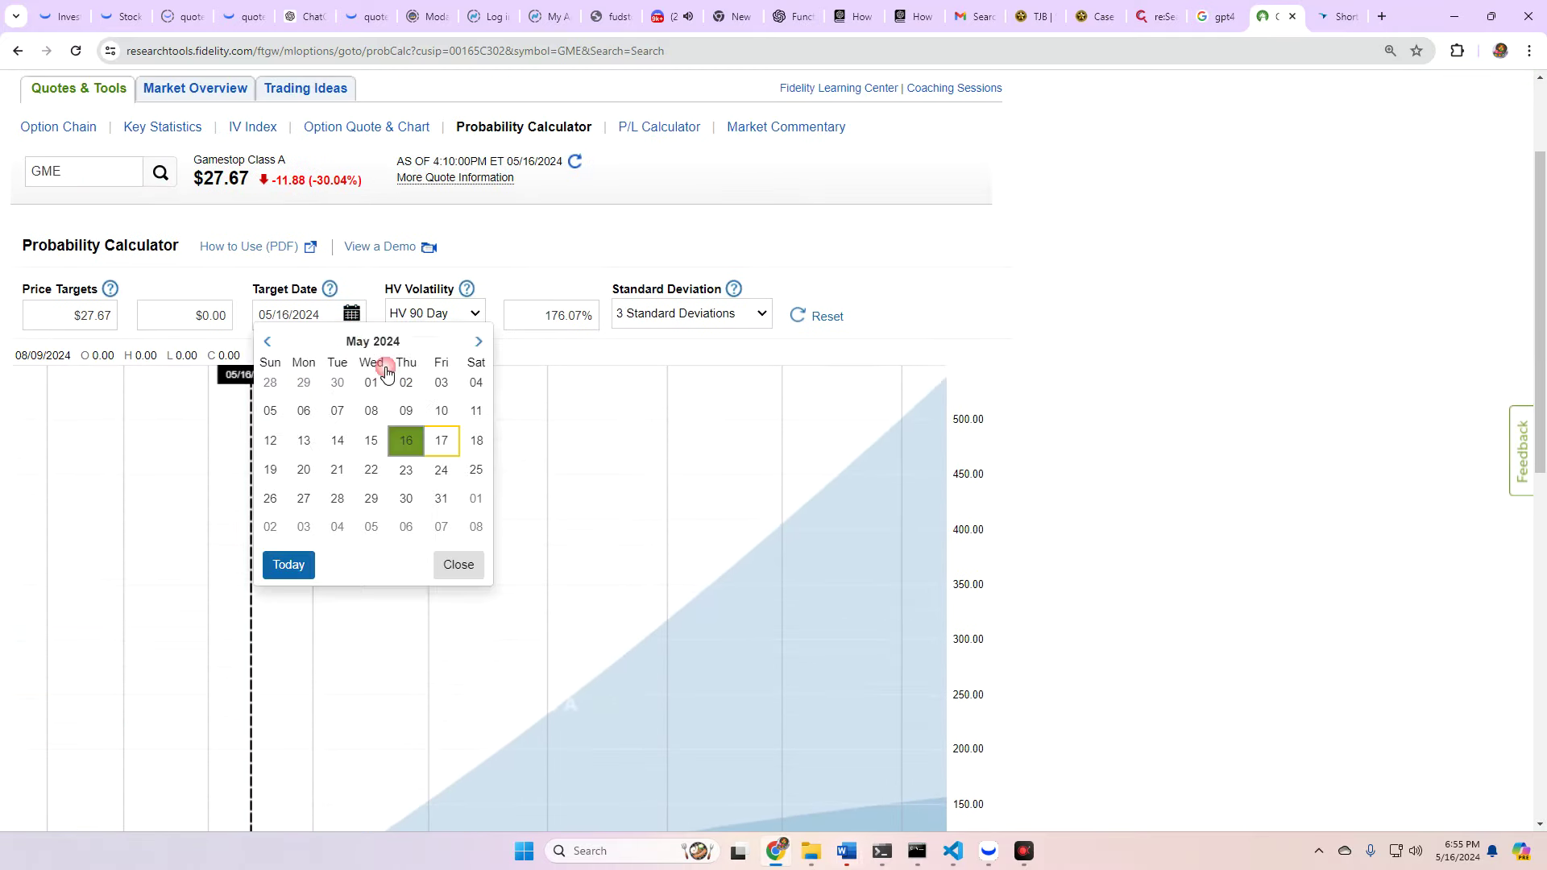
pyautogui.click(442, 440)
pyautogui.scroll(-3, 697, 432)
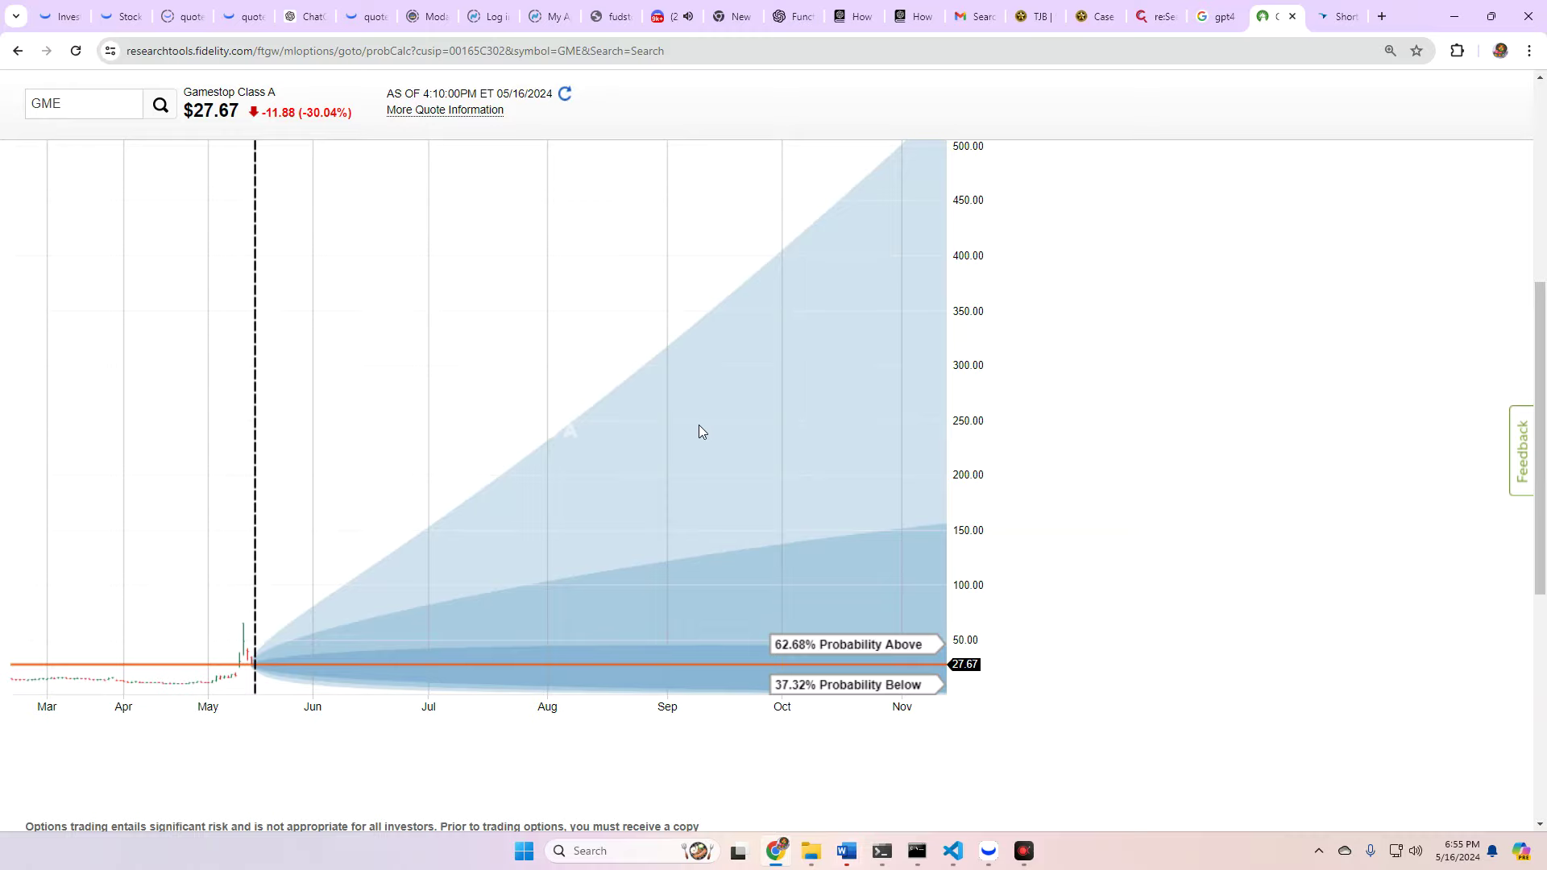
# - Open chat.openai.com in a new tab, dismiss the Connect Apps notice, then return to Discord
pyautogui.click(1382, 16)
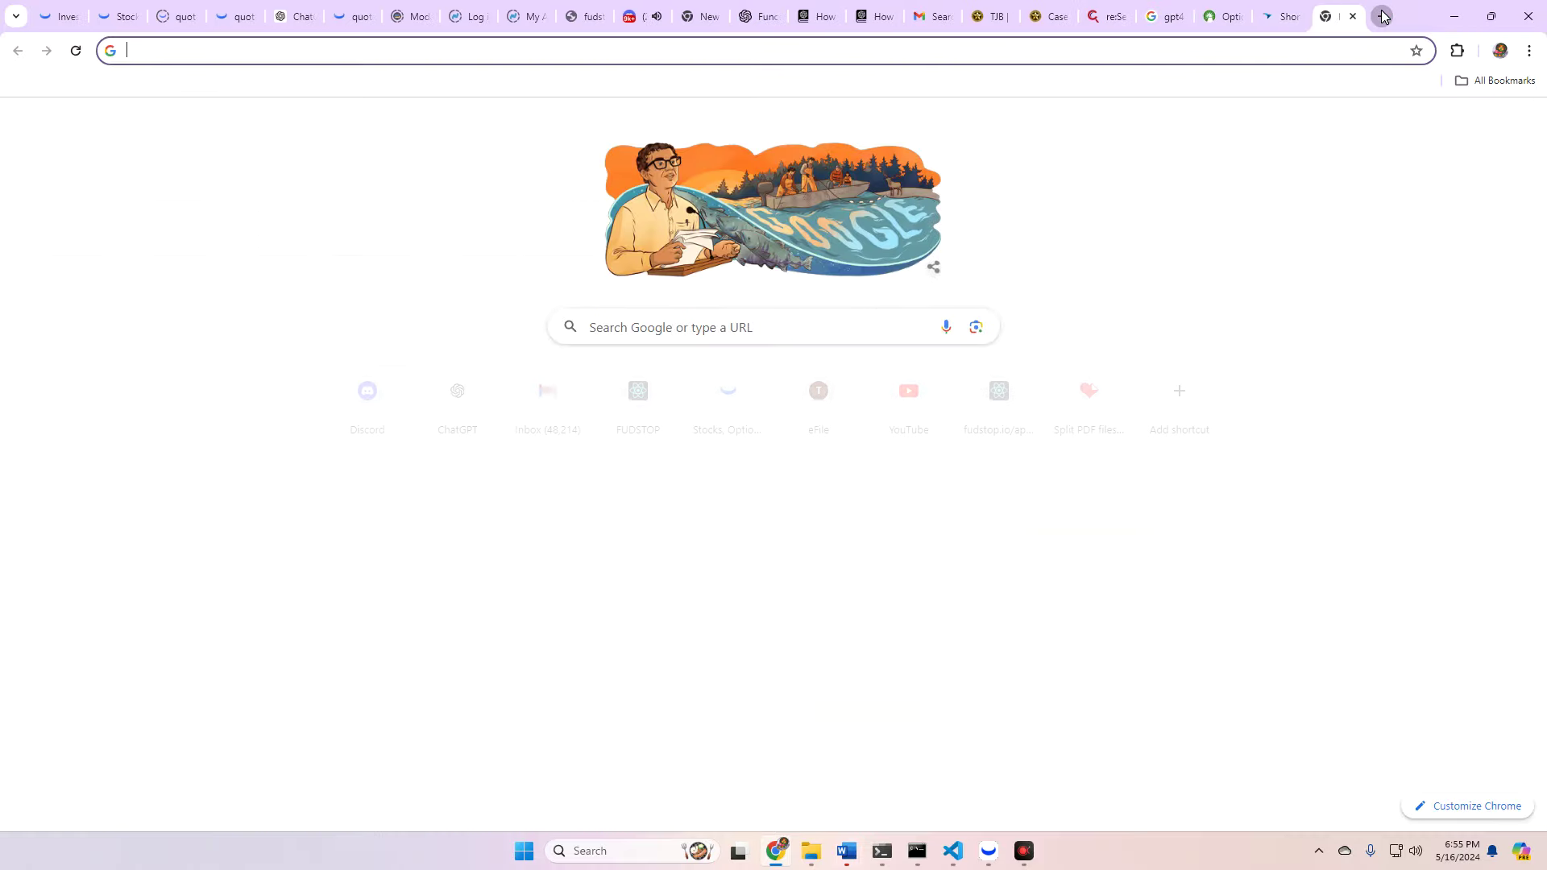
pyautogui.write('C')
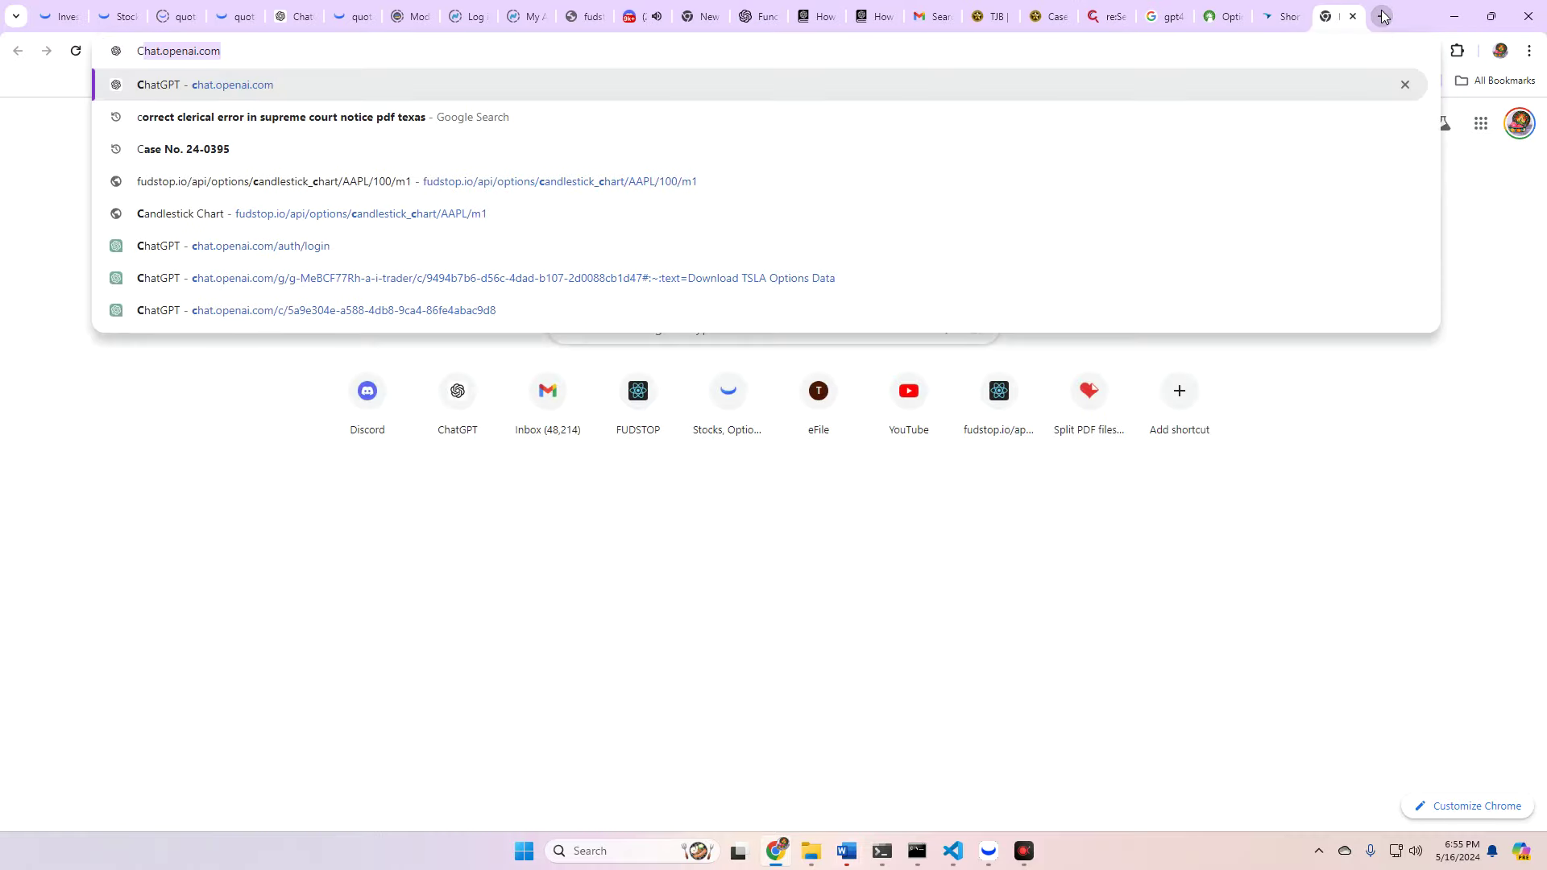
pyautogui.press('Return')
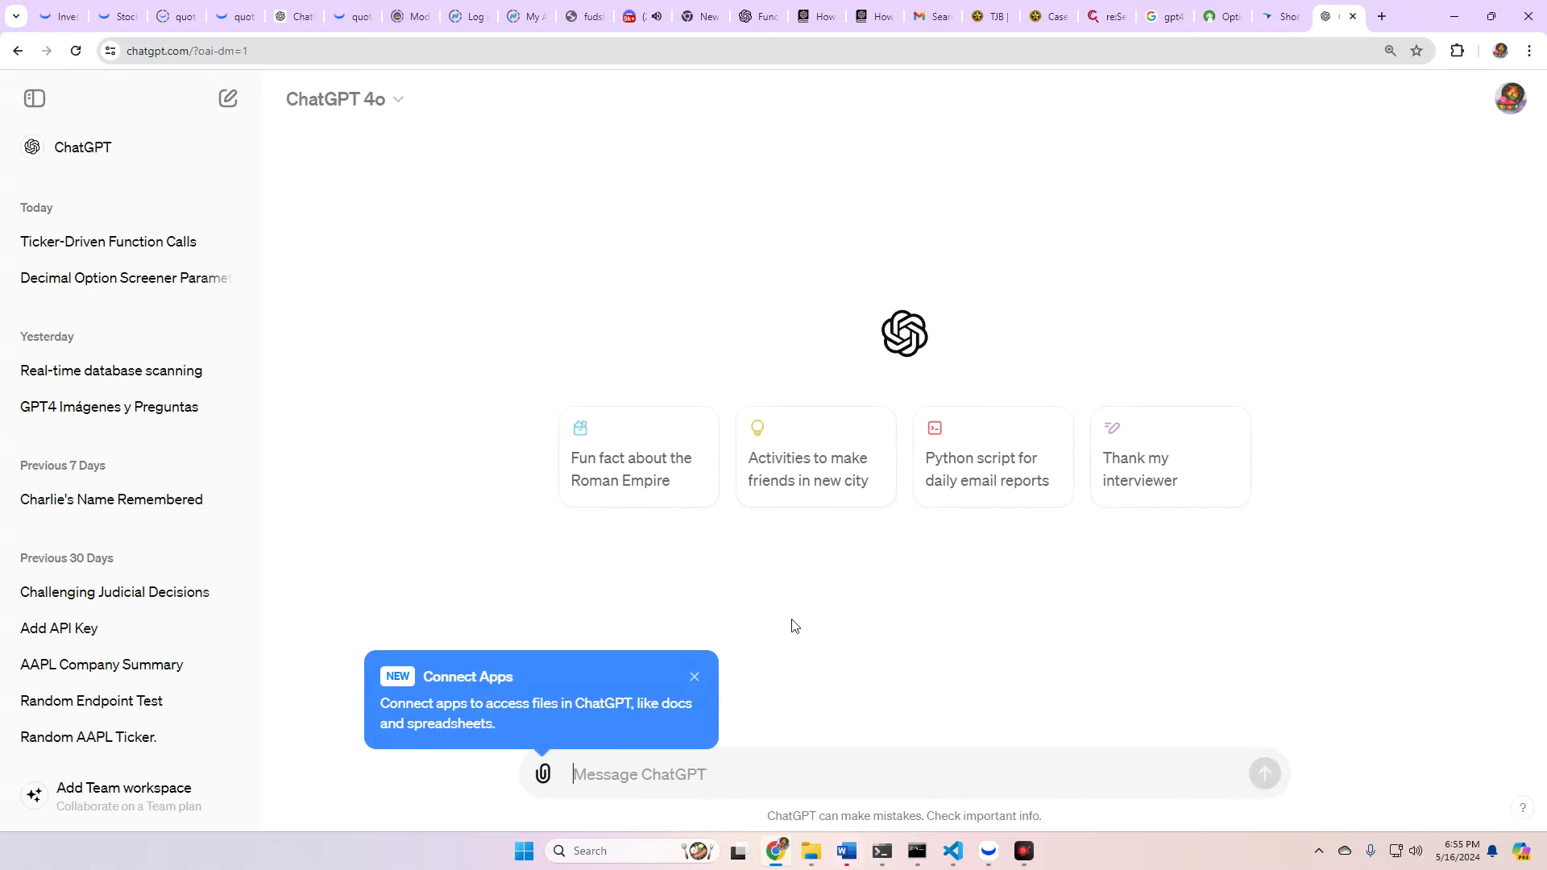
pyautogui.click(695, 679)
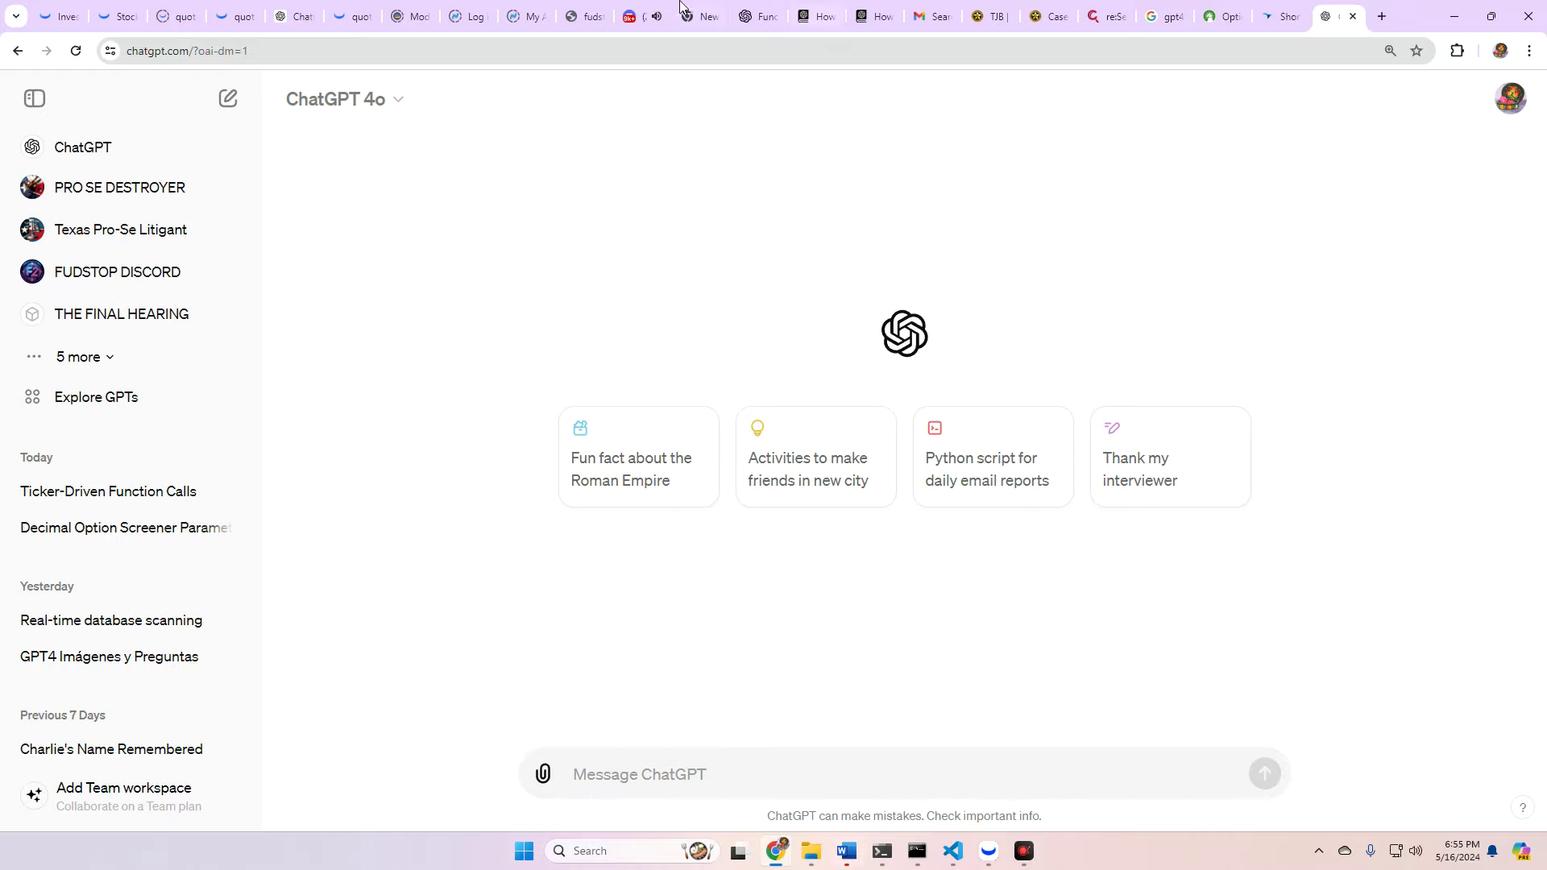
pyautogui.click(641, 17)
# - Run /options all for AMC and GME in #main and download both all_options.csv files
pyautogui.click(479, 782)
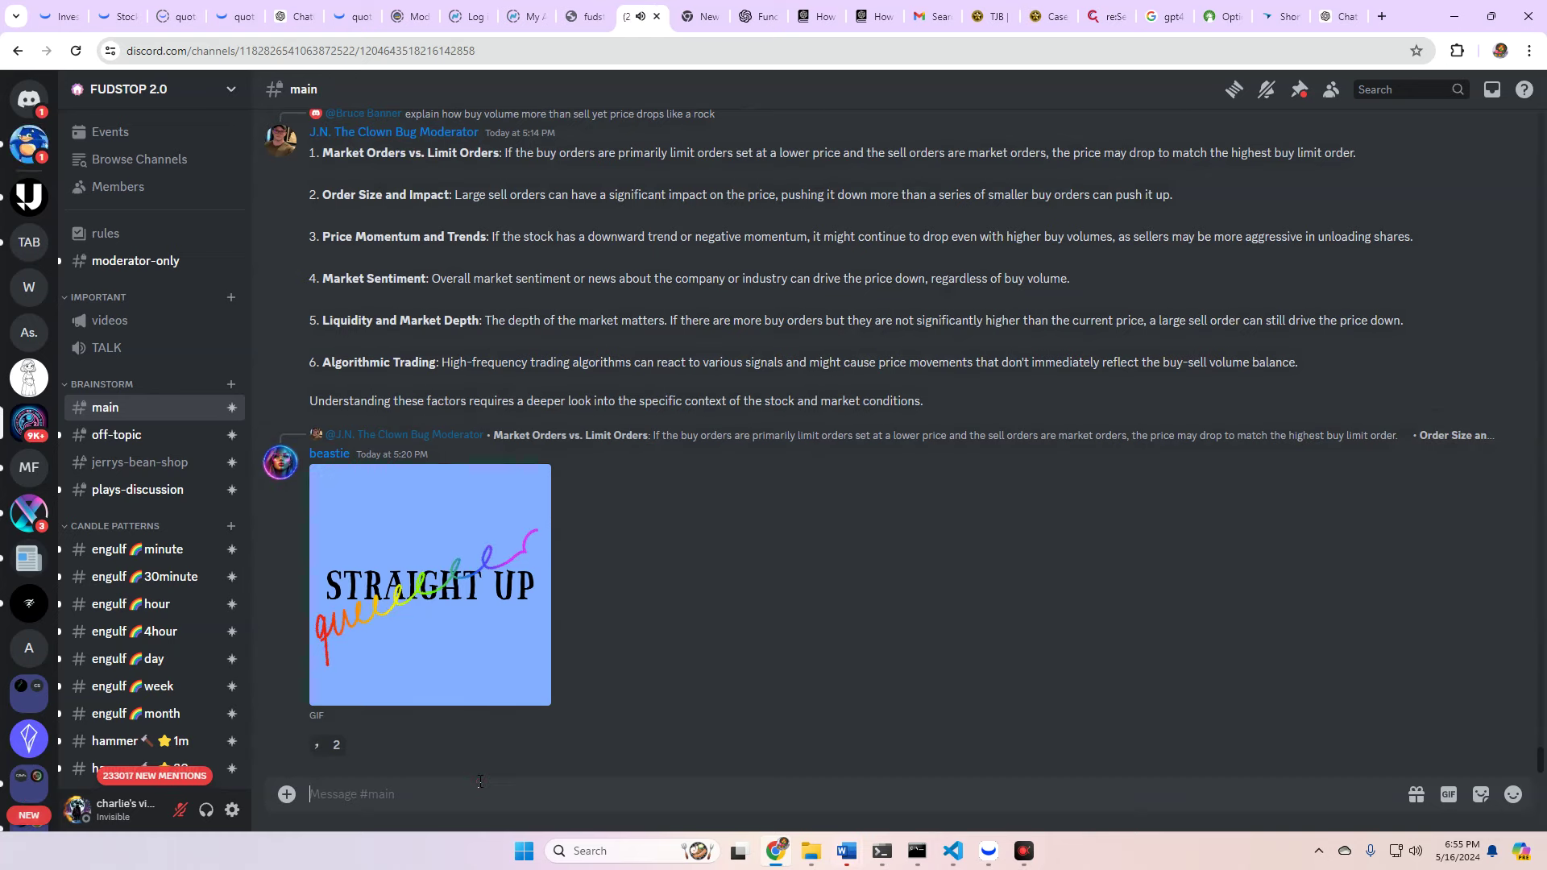
pyautogui.write('/')
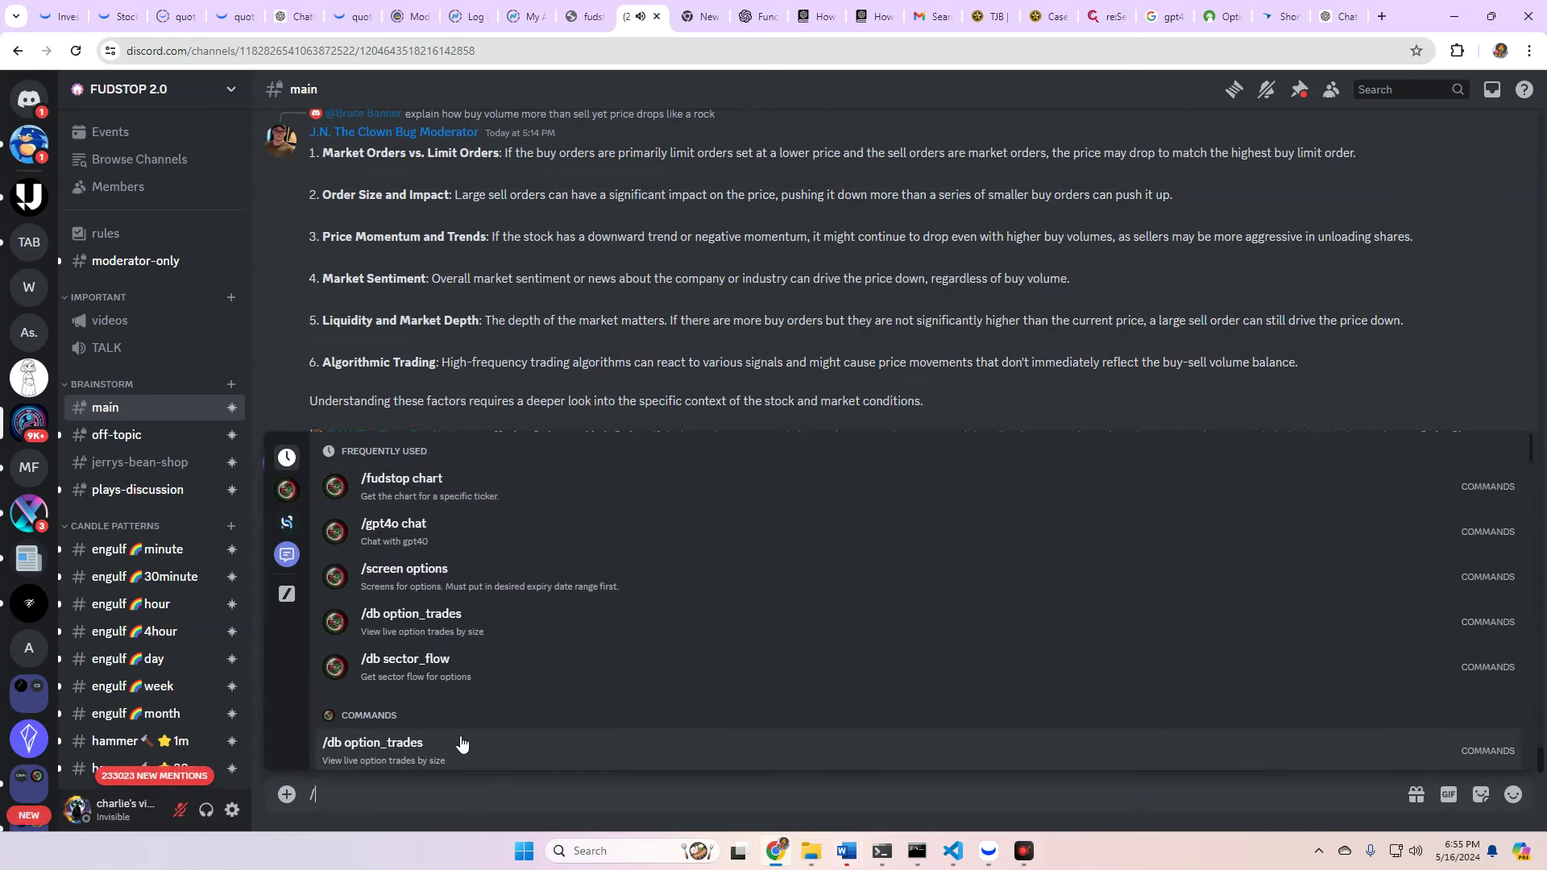
pyautogui.write('opt')
pyautogui.click(516, 473)
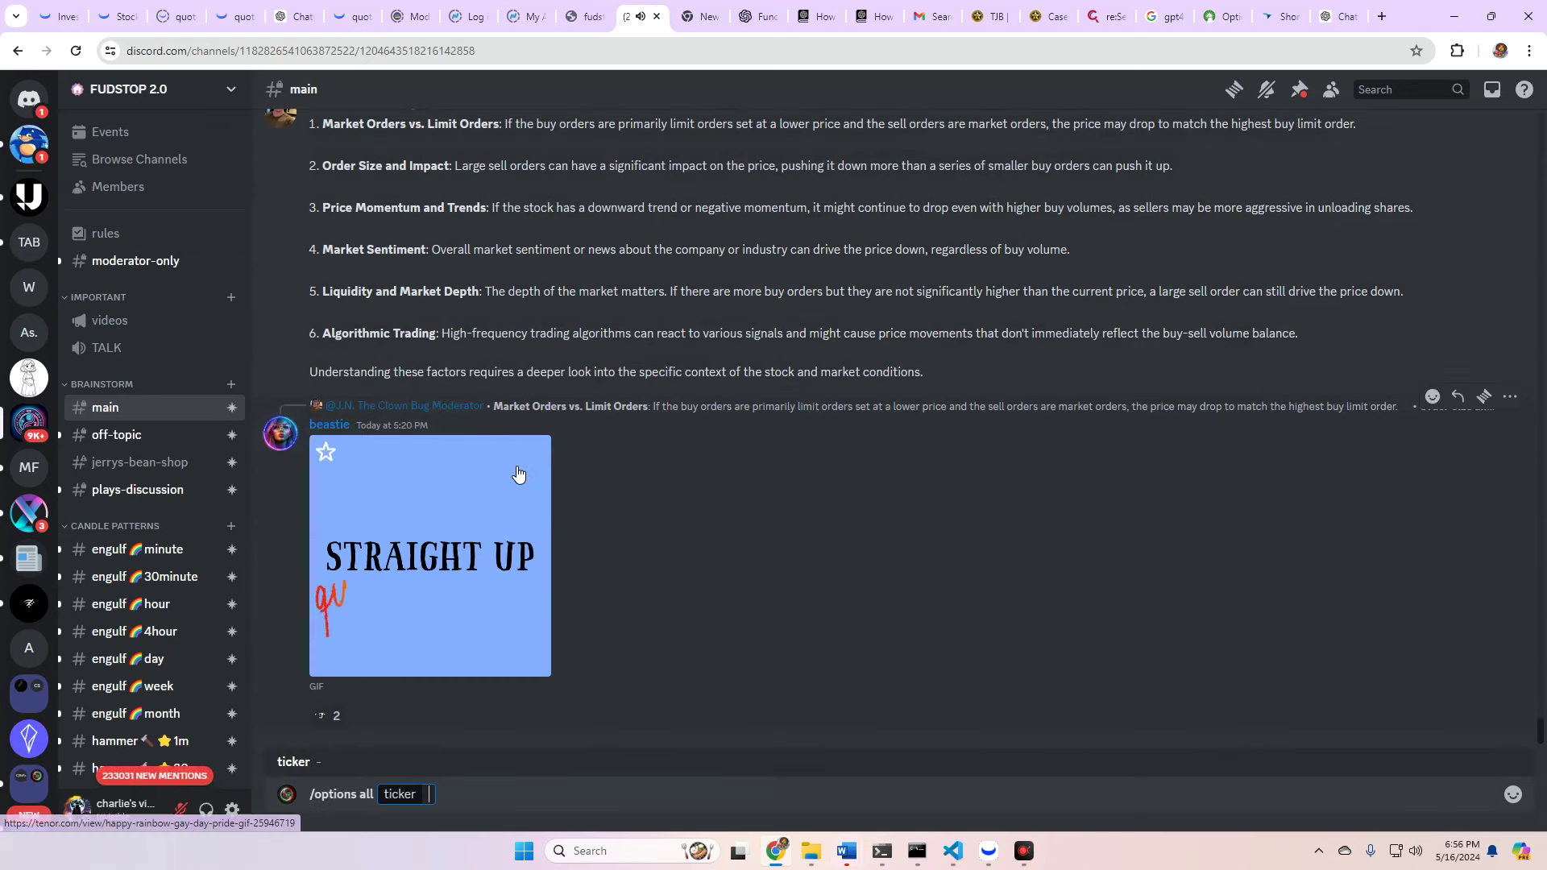
pyautogui.press('Return')
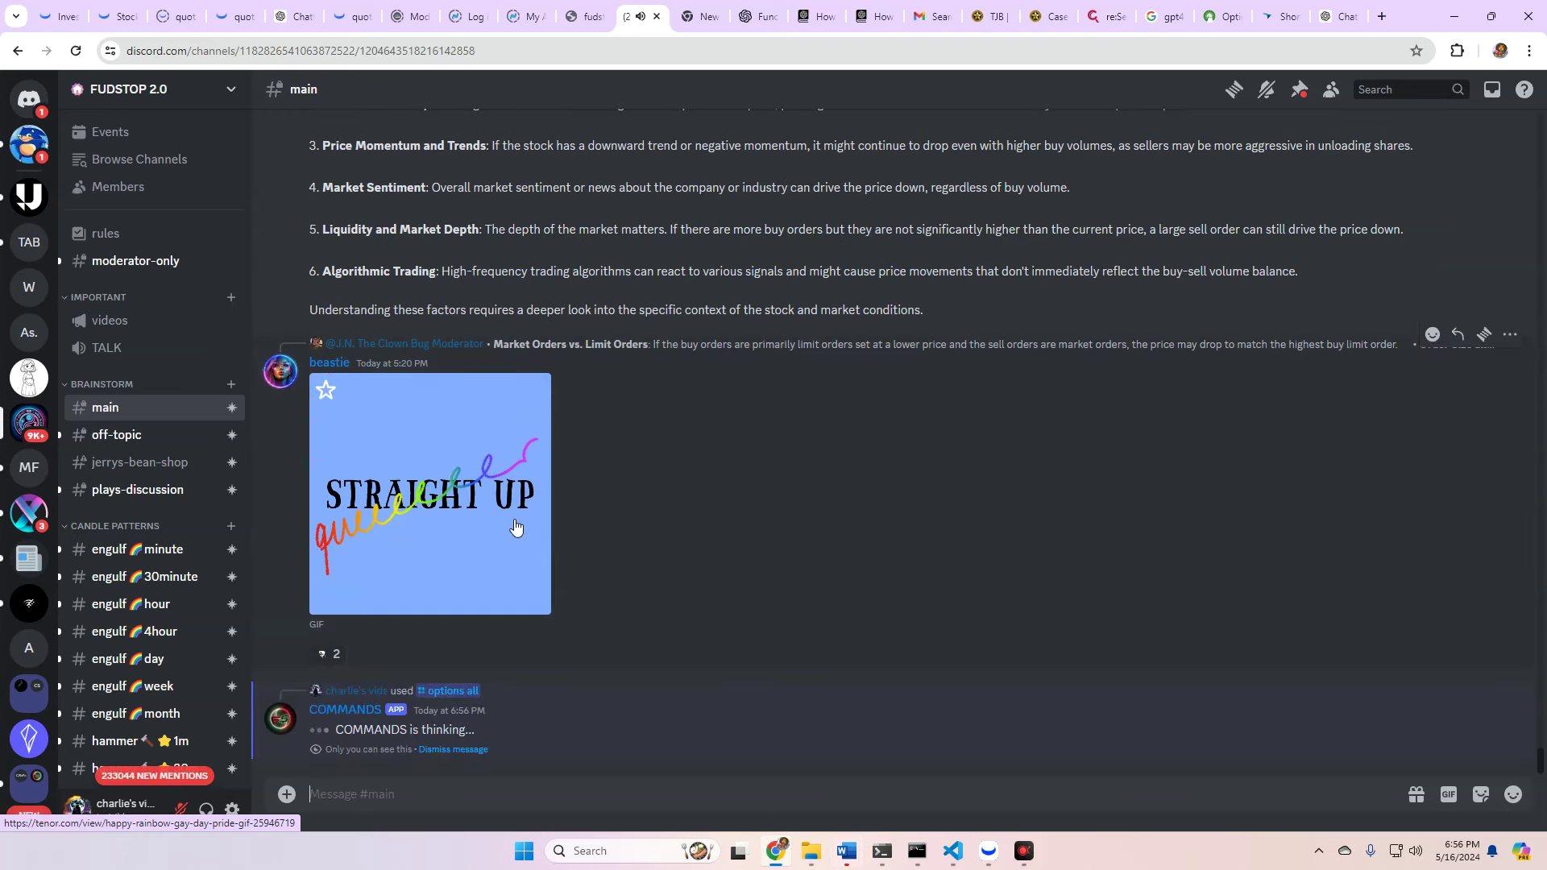
pyautogui.write('/options all ticker')
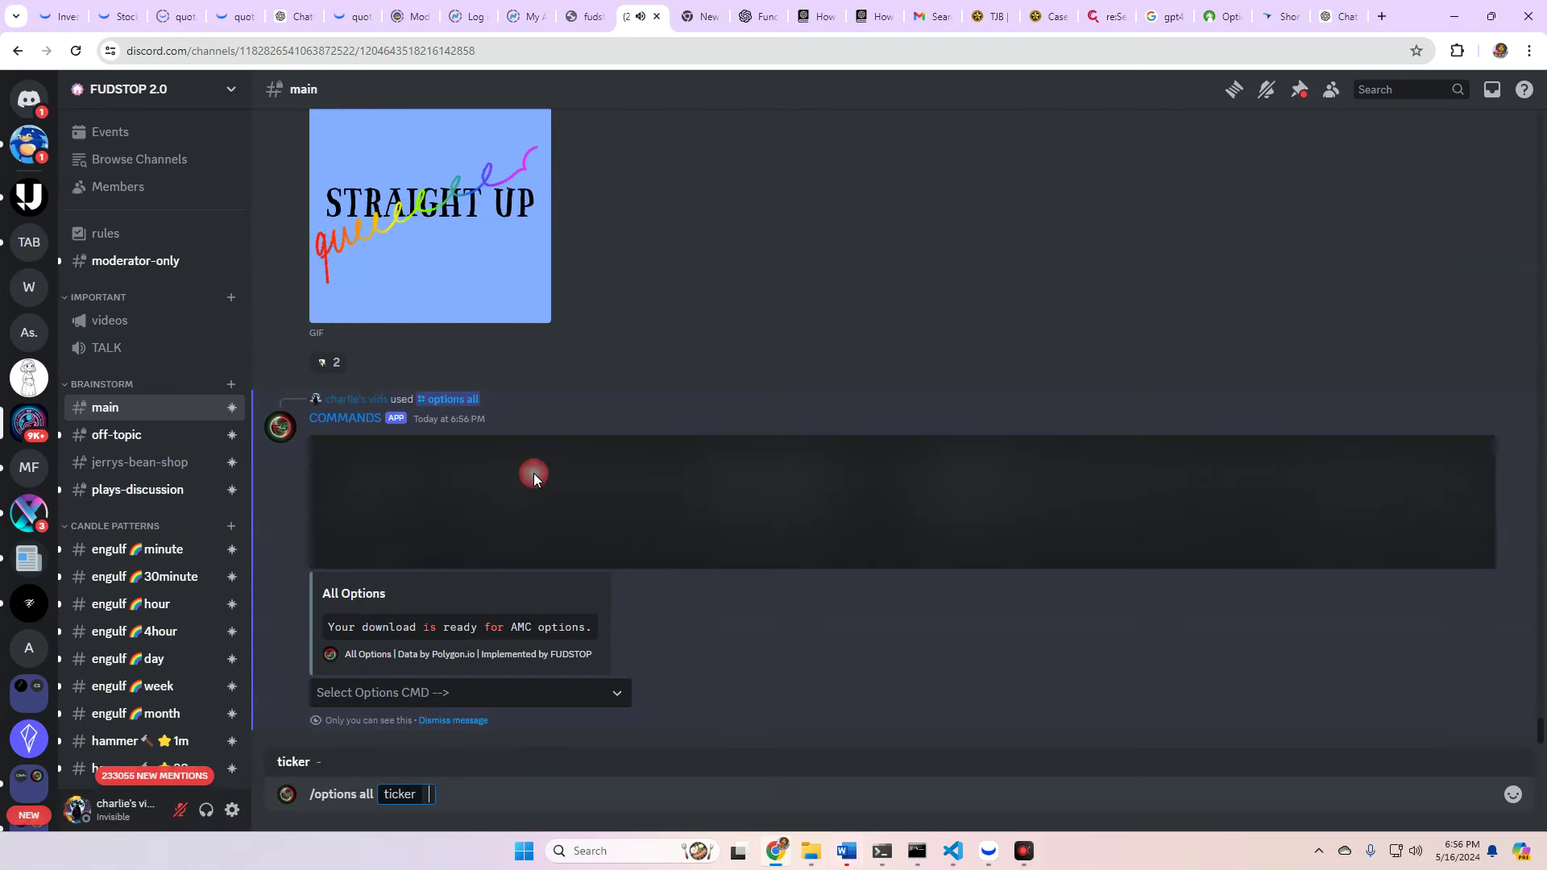
pyautogui.click(533, 472)
pyautogui.write('SPY')
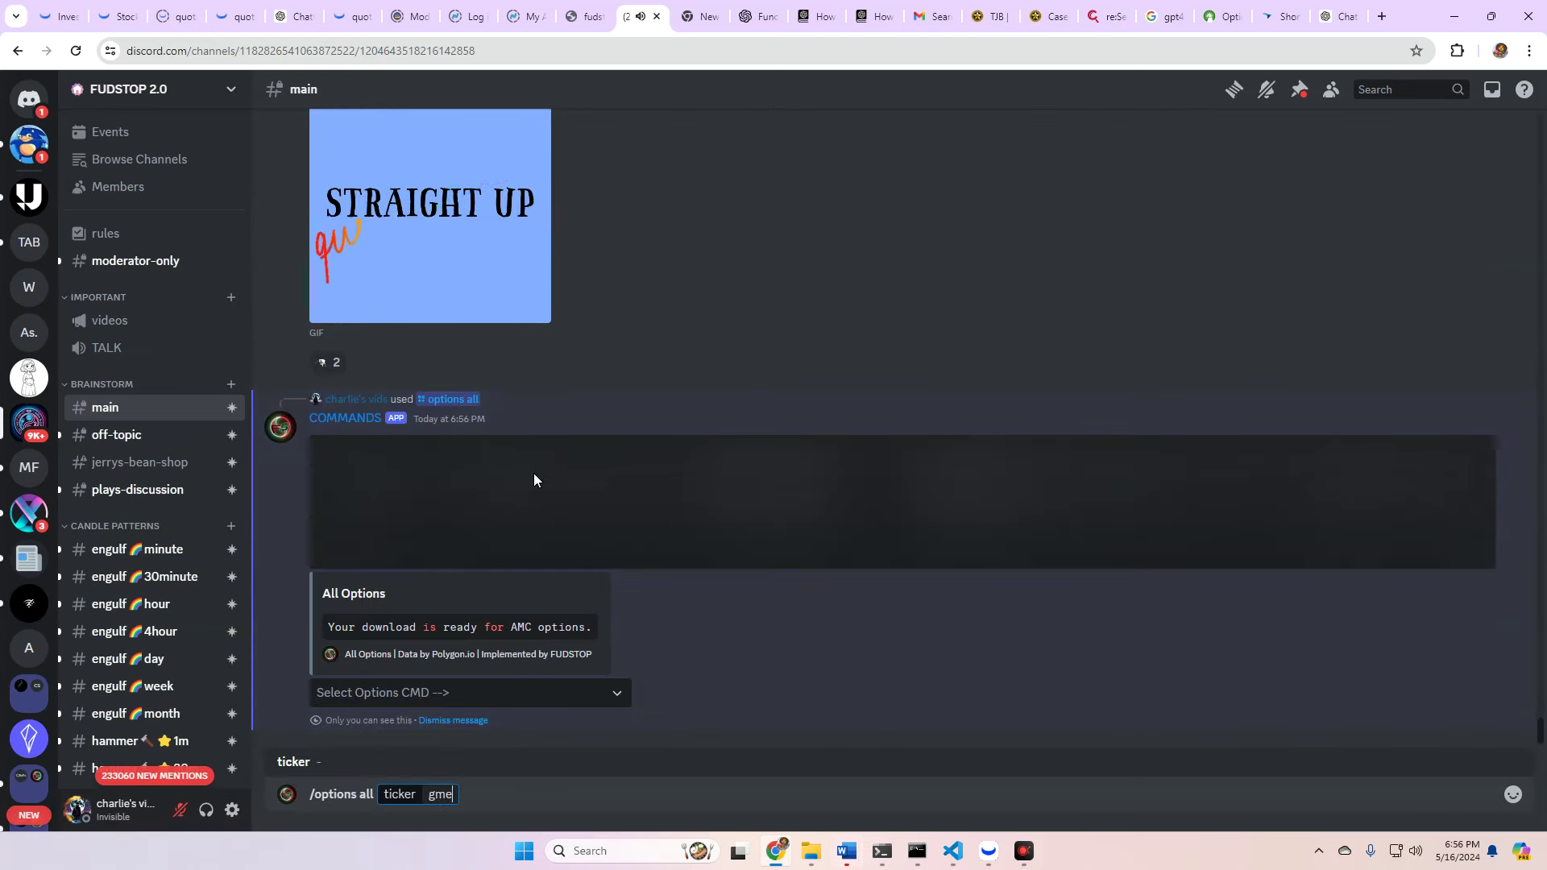
pyautogui.press('Return')
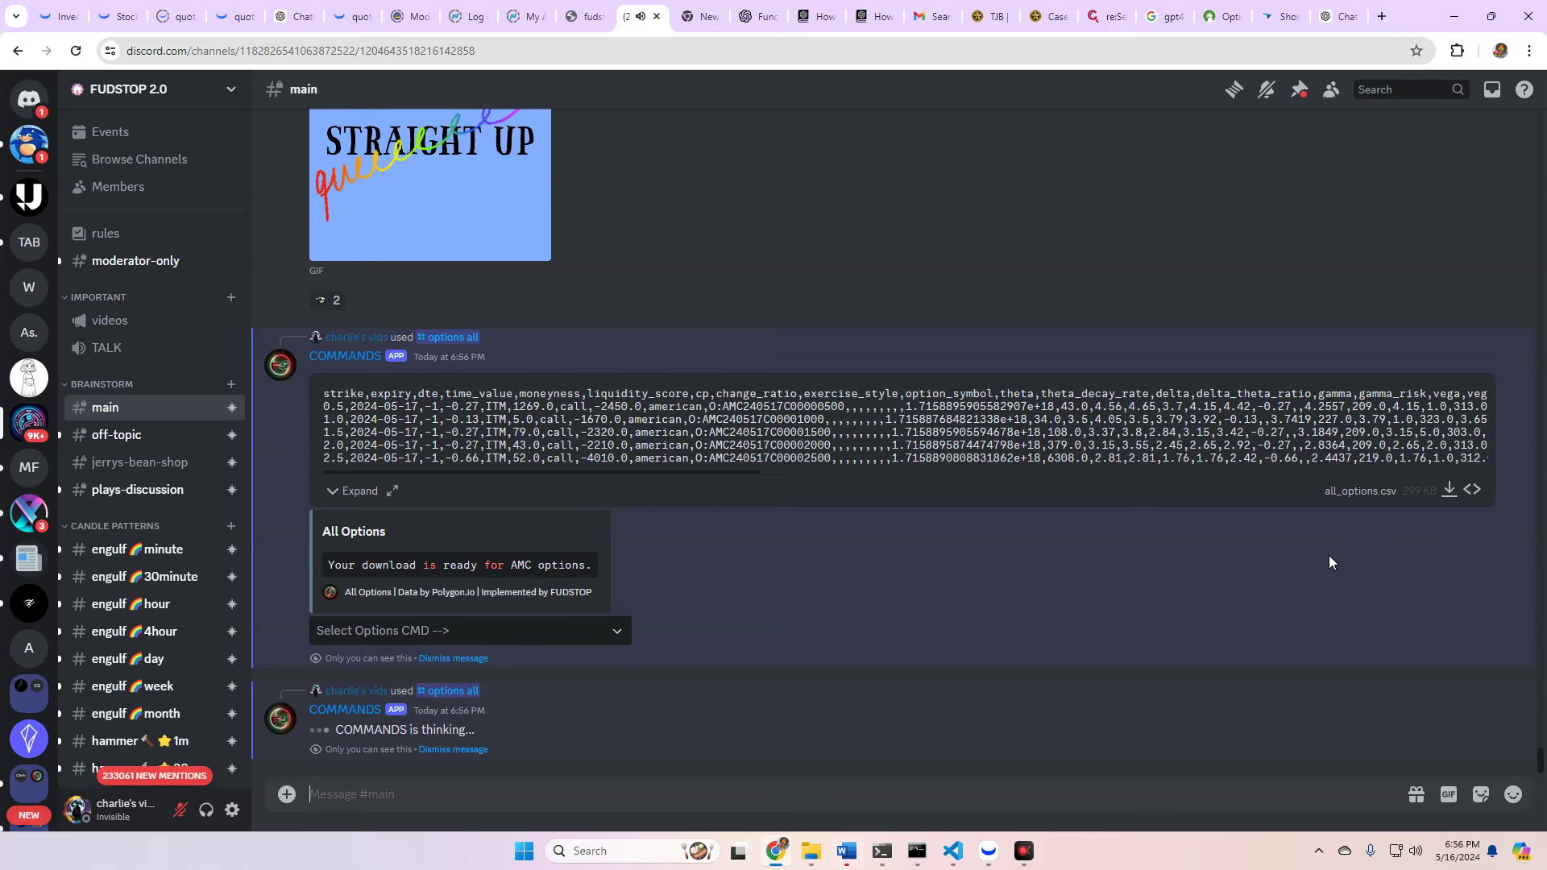
pyautogui.click(1449, 489)
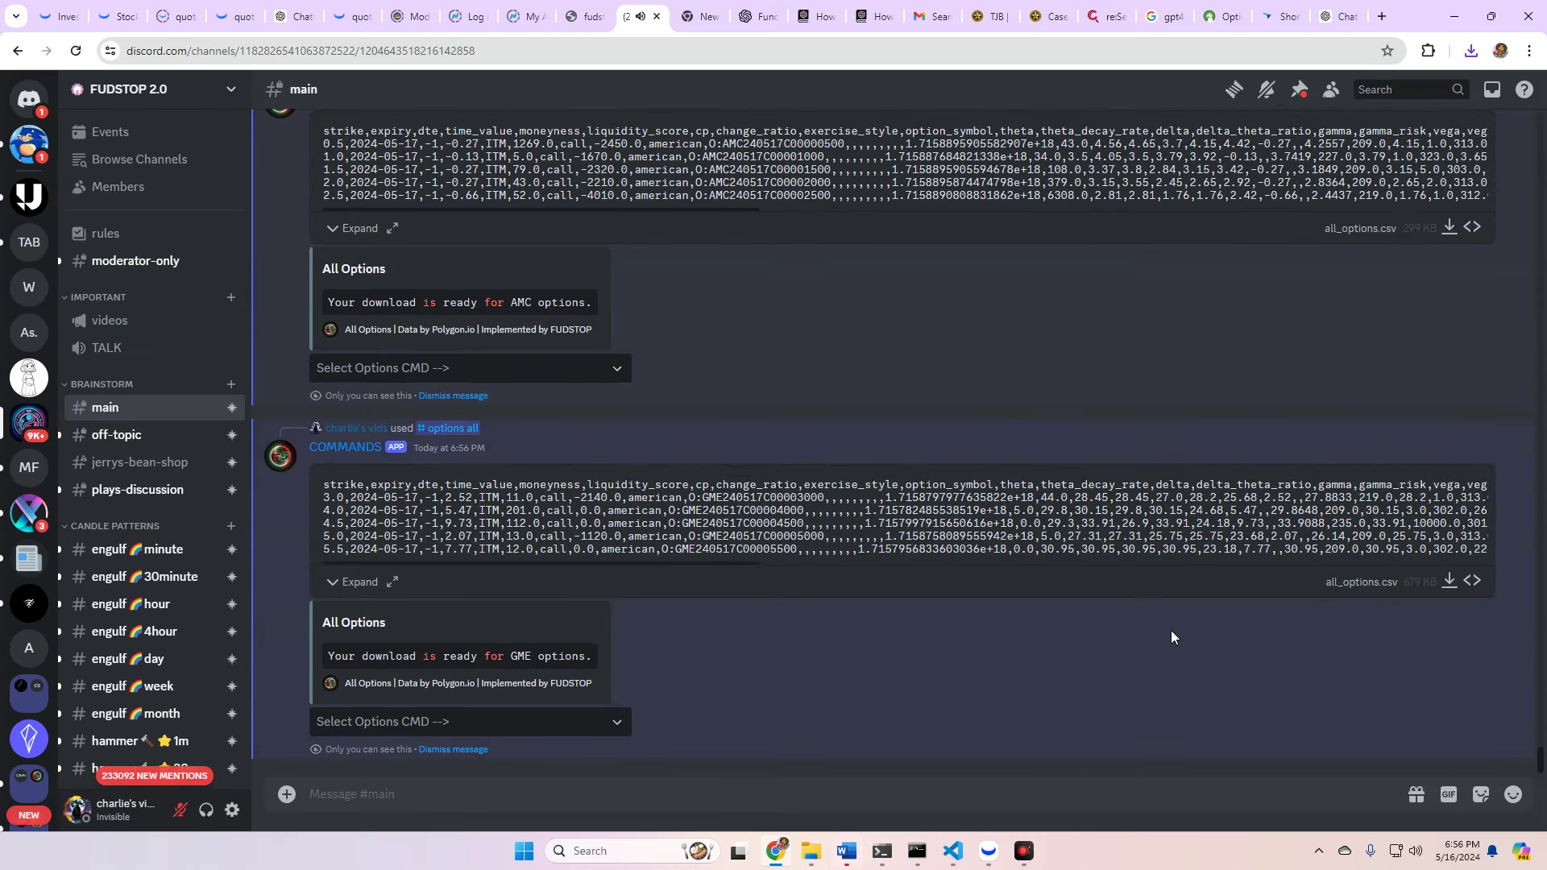
pyautogui.click(1449, 580)
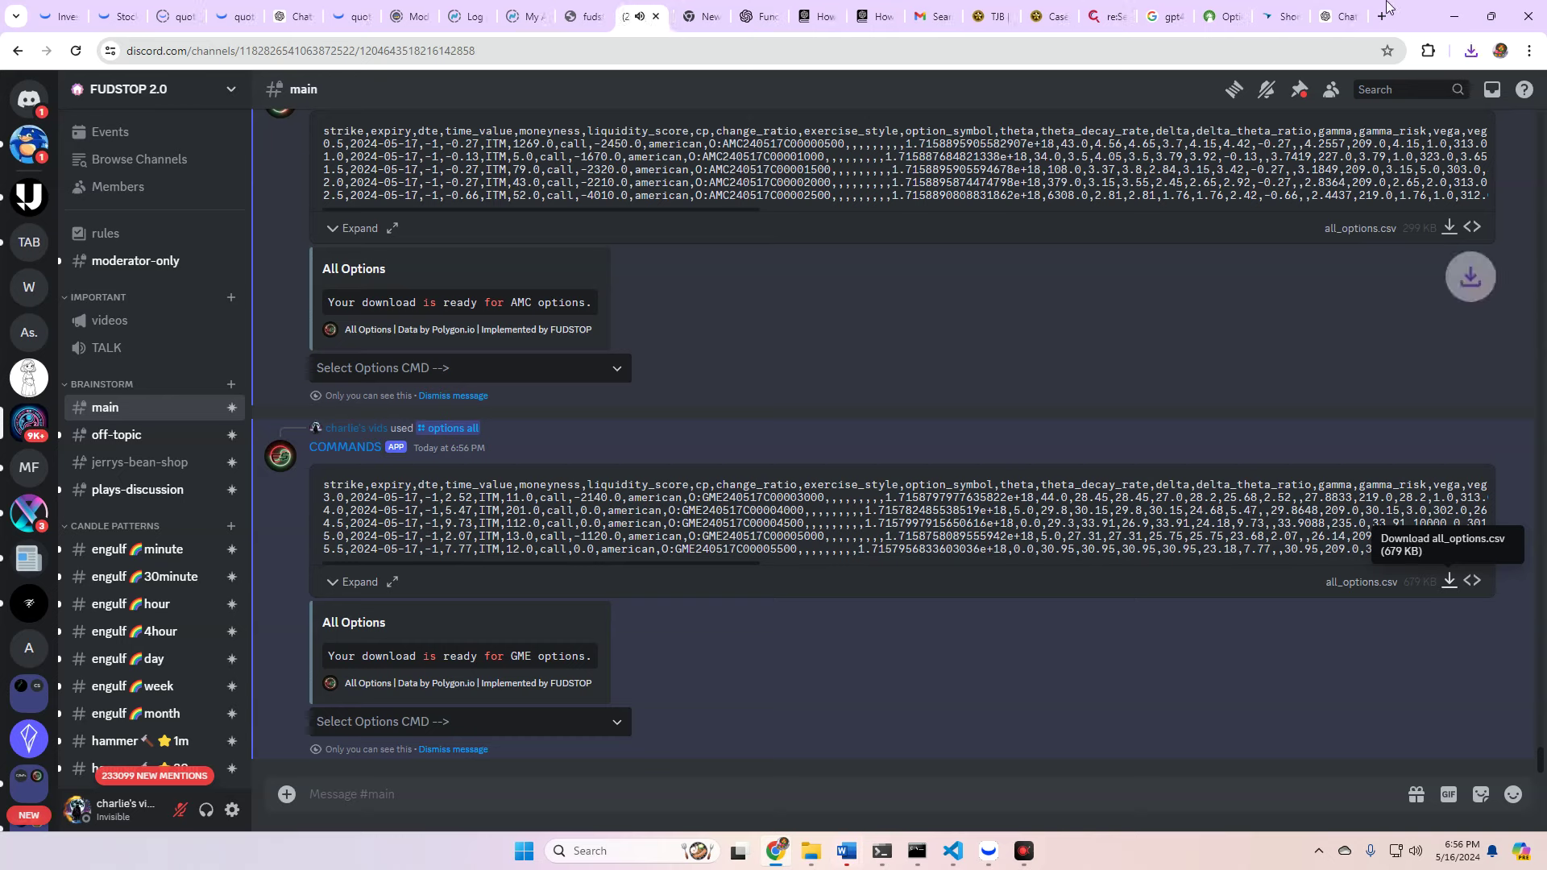
# - Attach all_options (8).csv from Downloads to a new ChatGPT message
pyautogui.click(1331, 16)
pyautogui.click(554, 773)
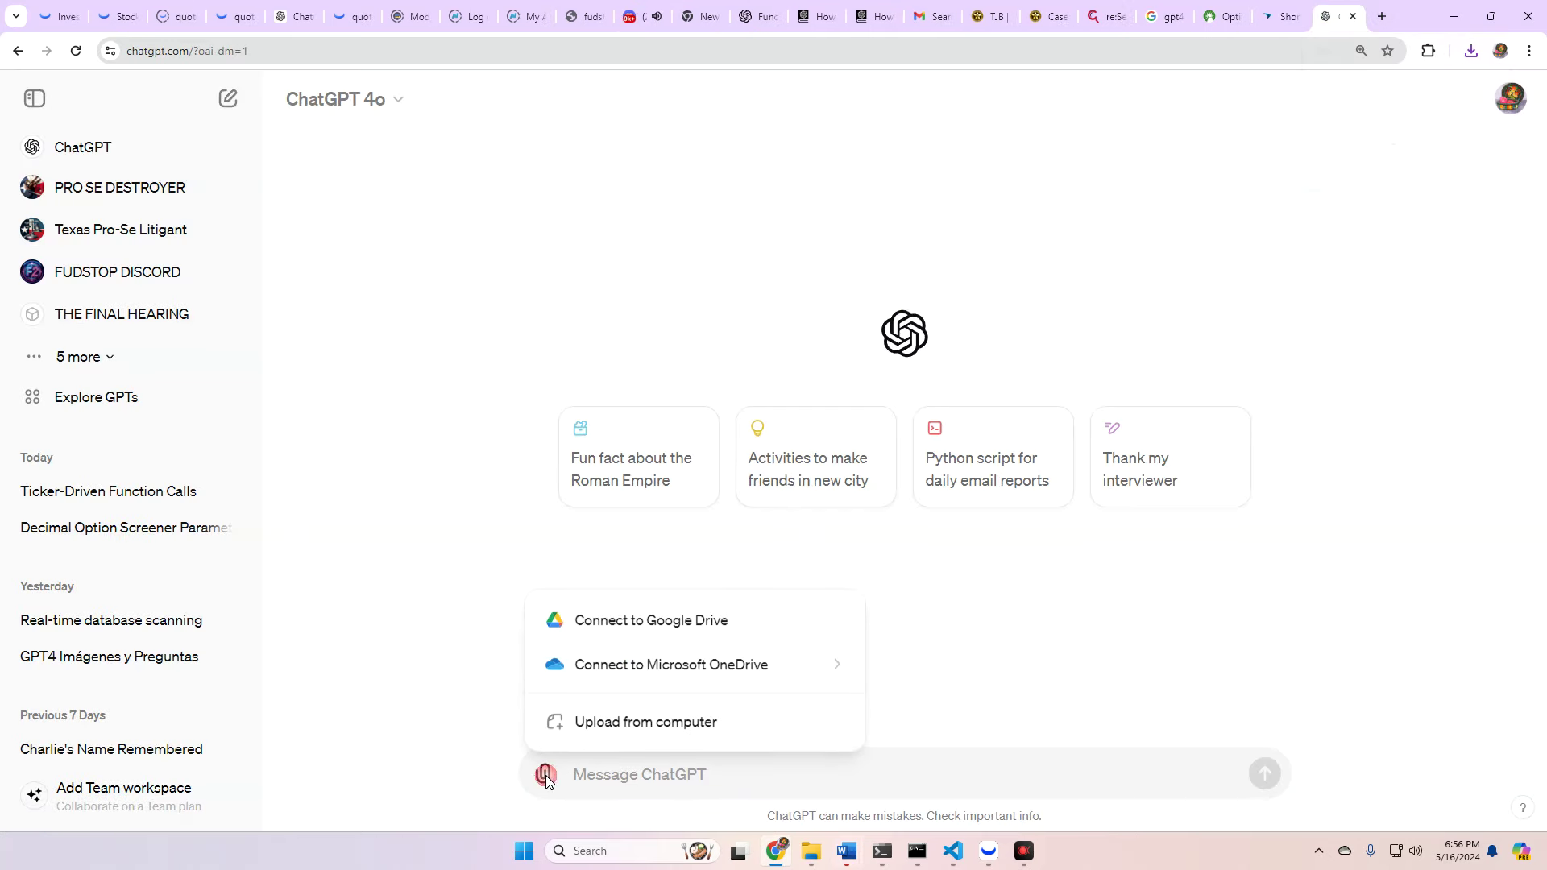
pyautogui.click(472, 681)
pyautogui.click(537, 781)
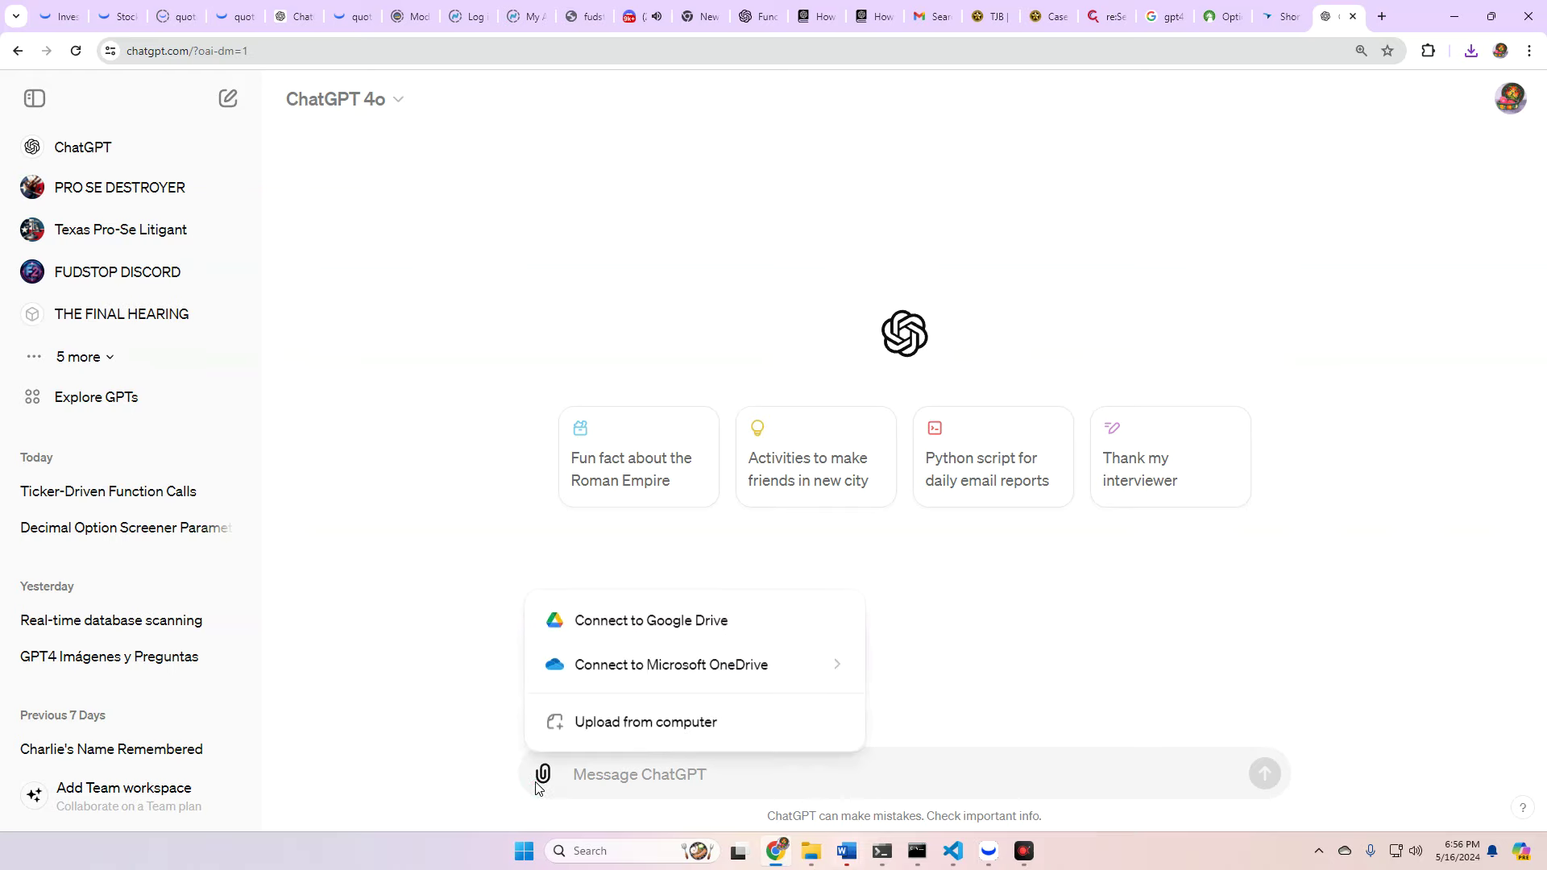
pyautogui.click(584, 725)
pyautogui.click(223, 153)
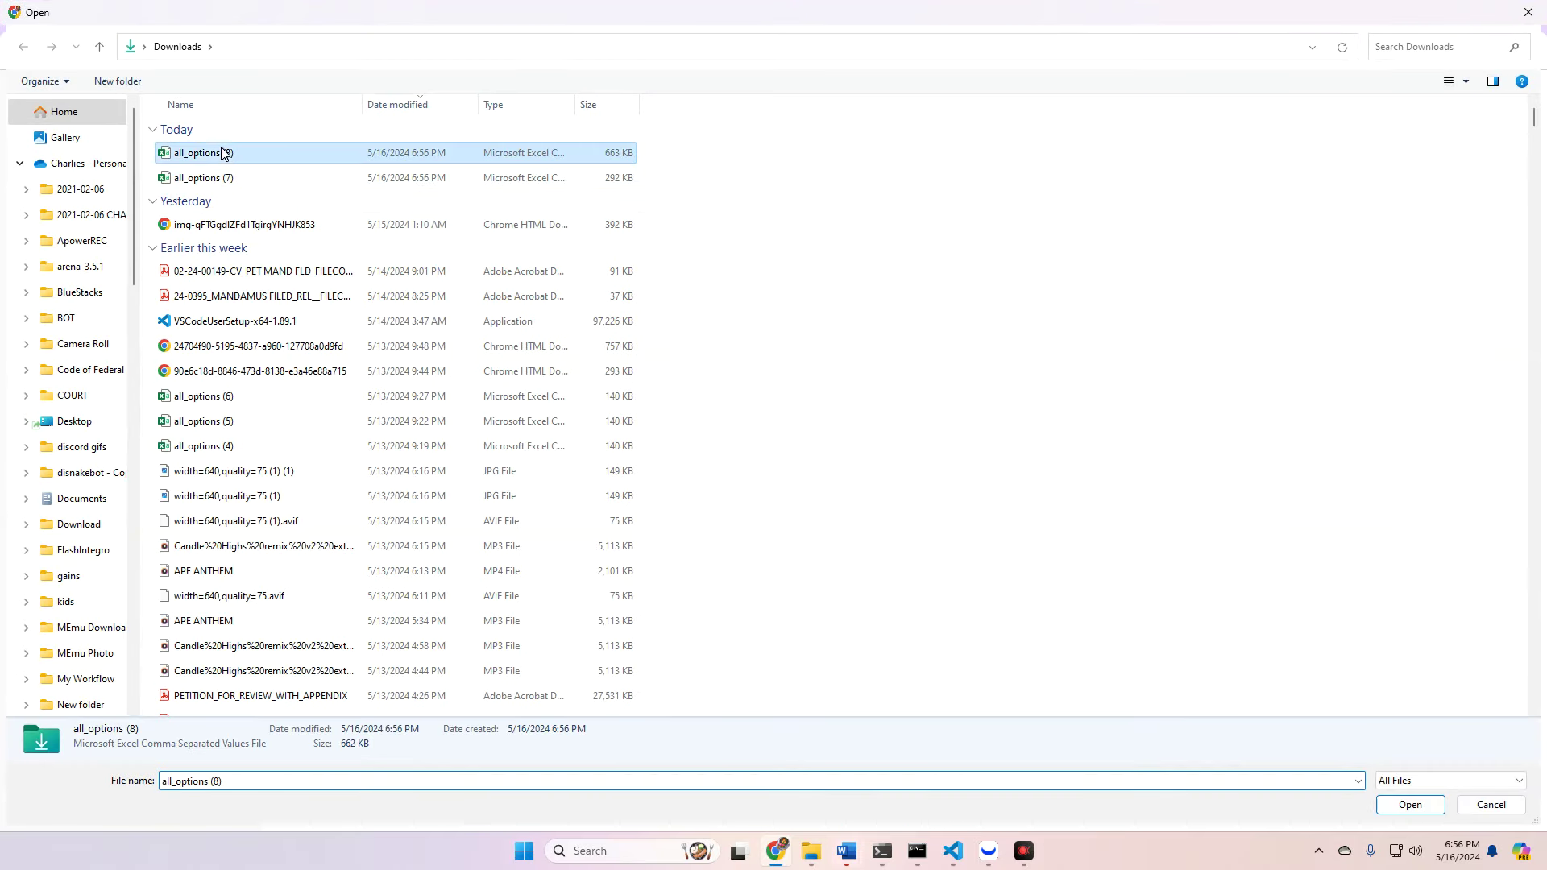
pyautogui.doubleClick(343, 153)
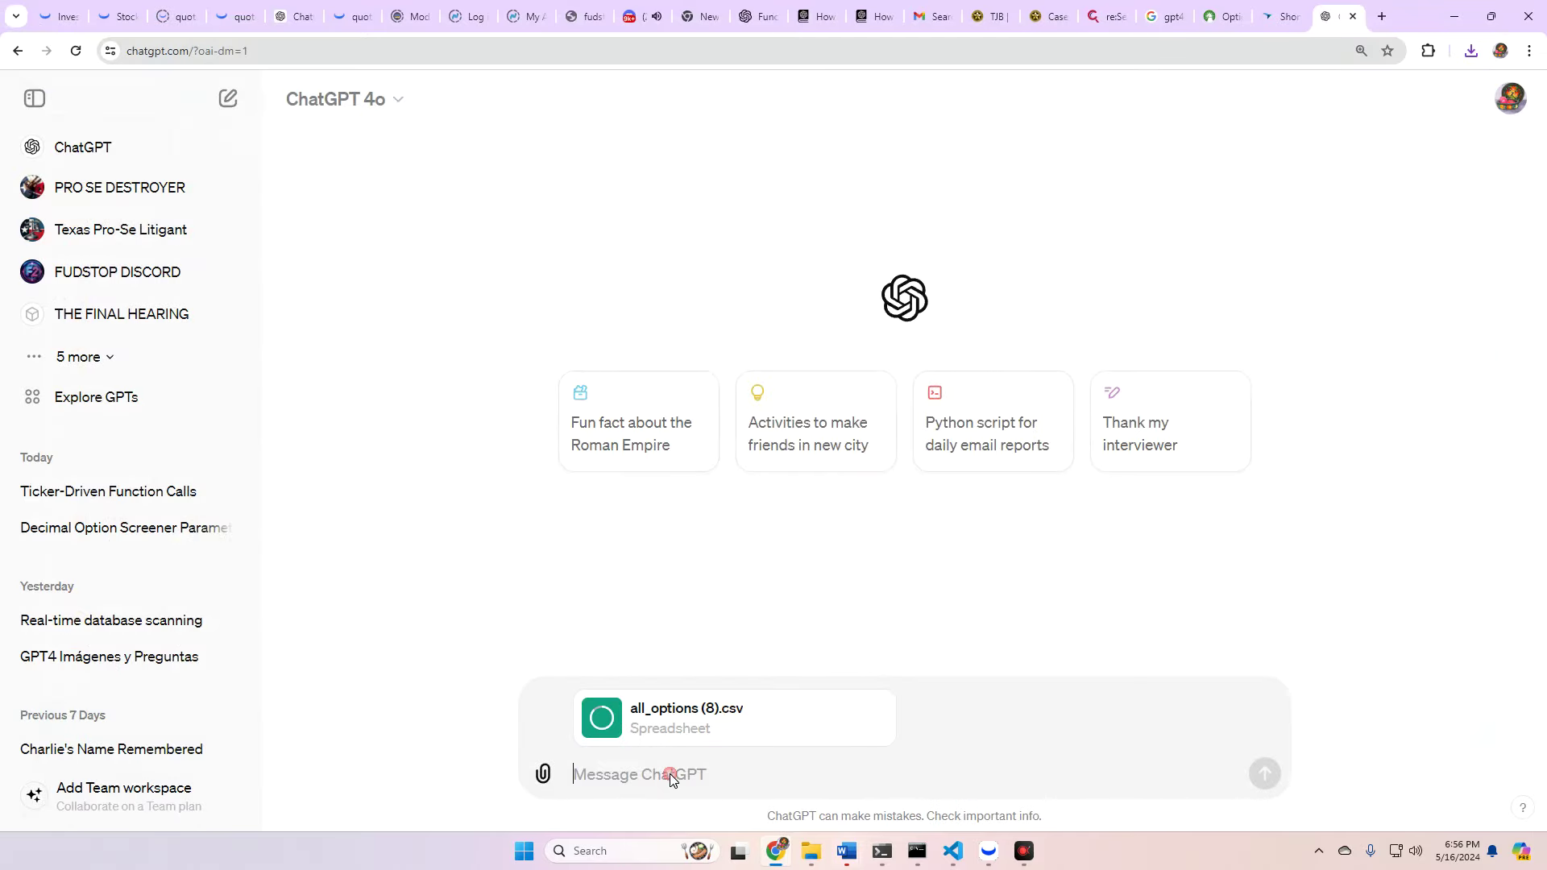
# - Ask ChatGPT to analyze the CSV's volume to open interest across all expirations and profit potential
pyautogui.write('Plea')
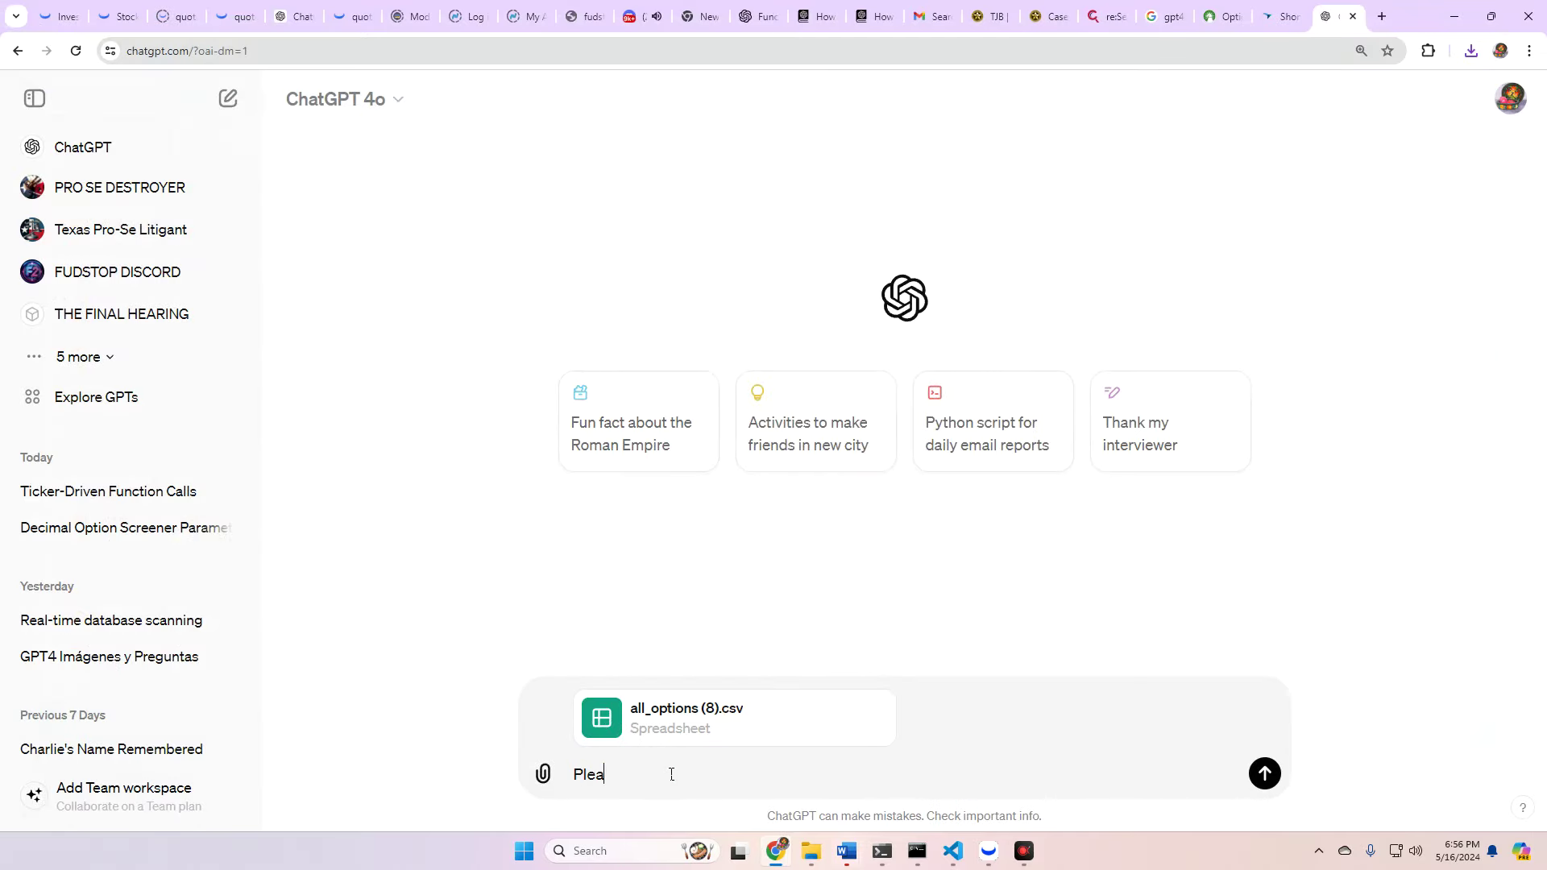
pyautogui.write('se analyze all options - show volume ')
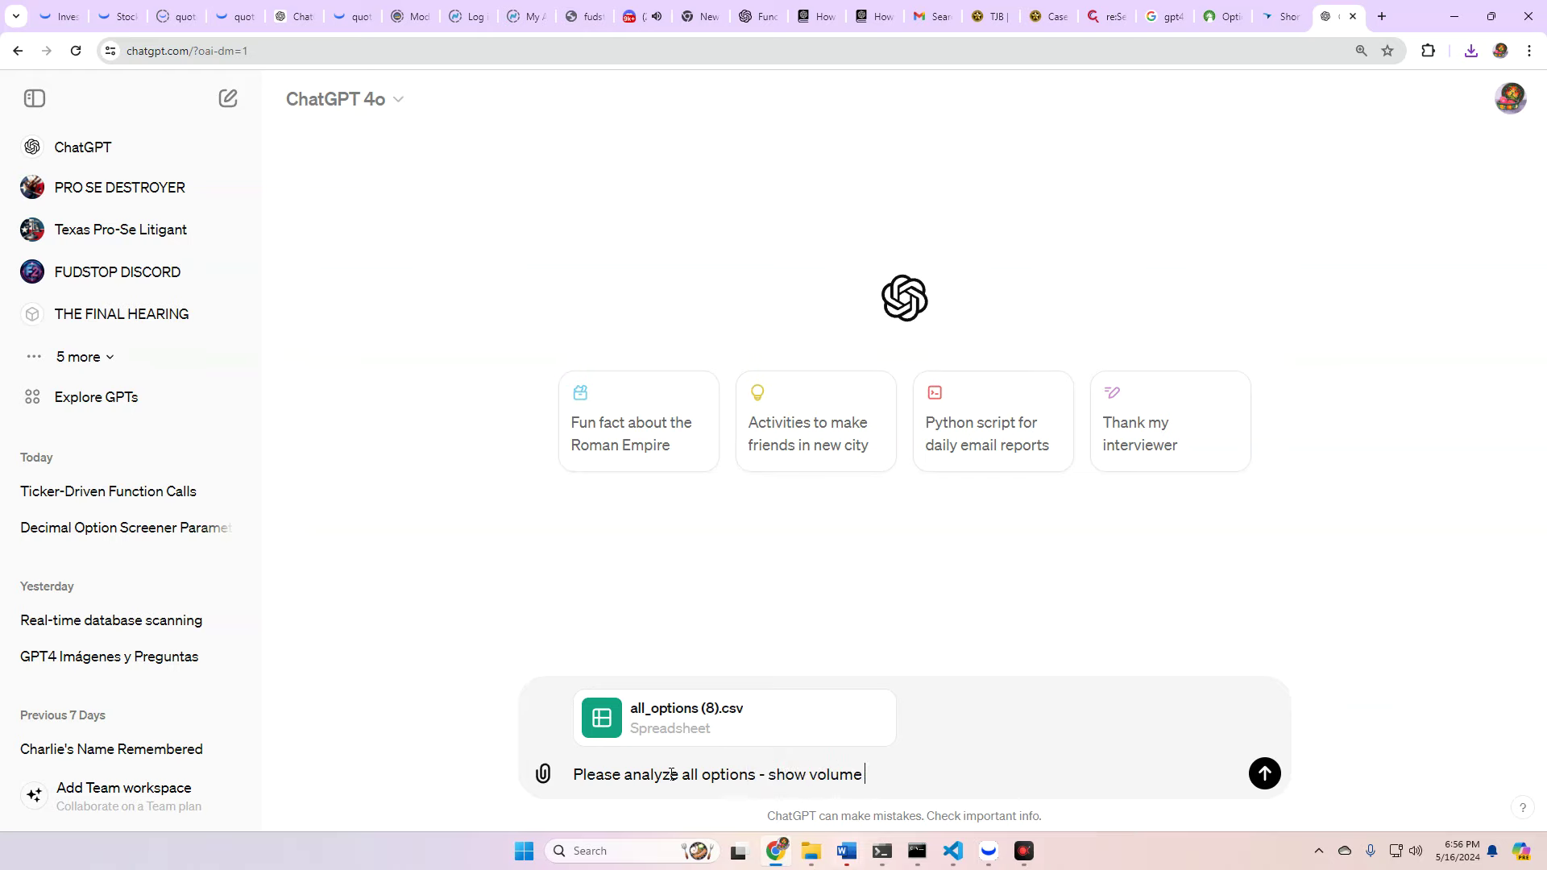
pyautogui.write('to open interest across all expiration')
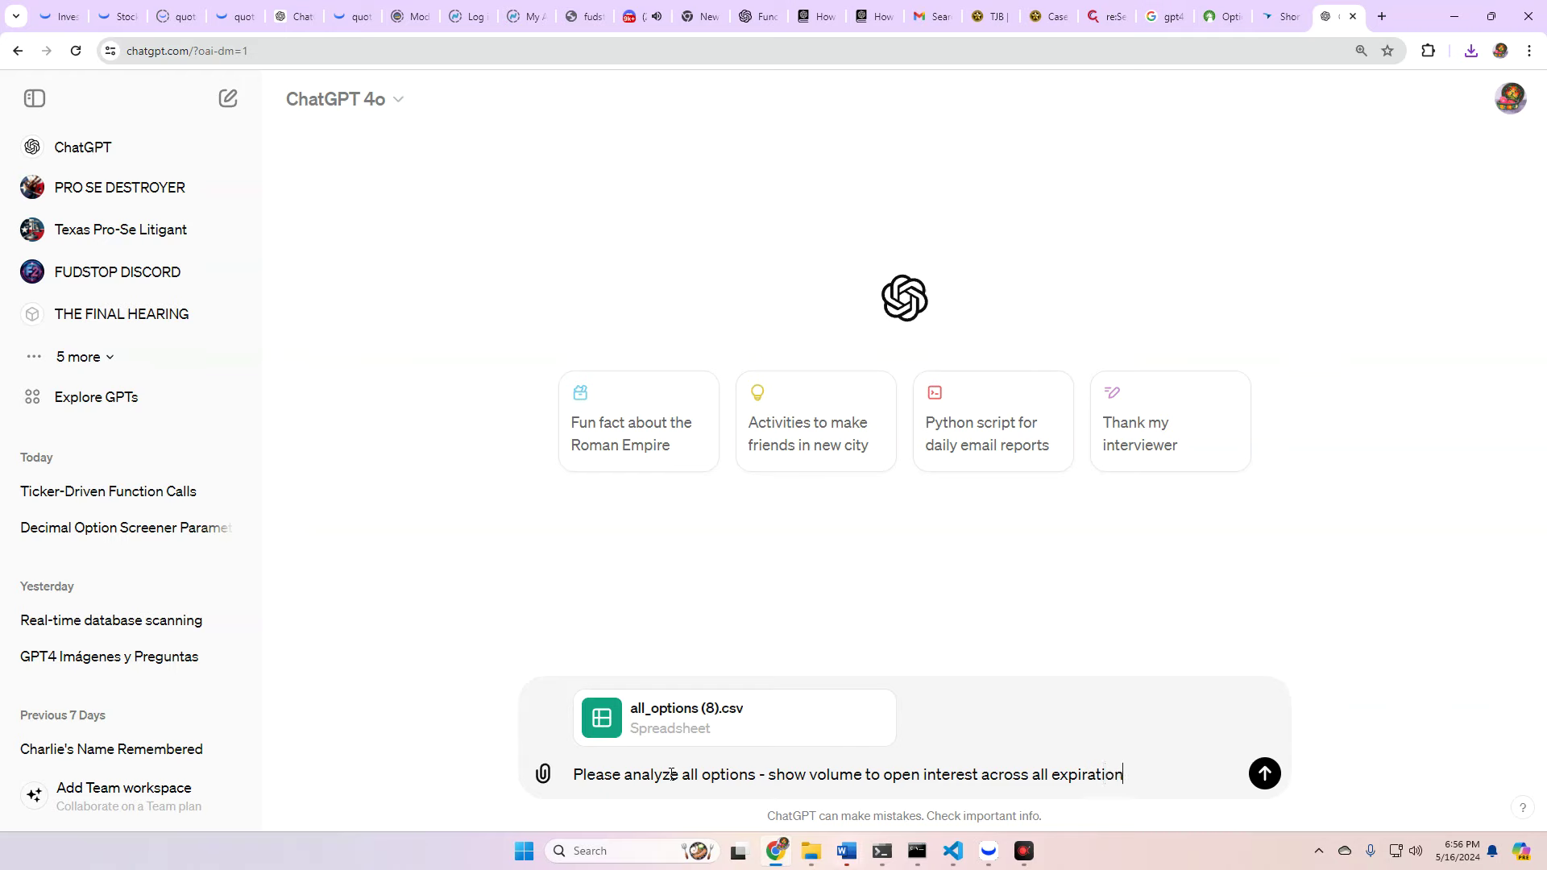
pyautogui.write('s as well as profit ')
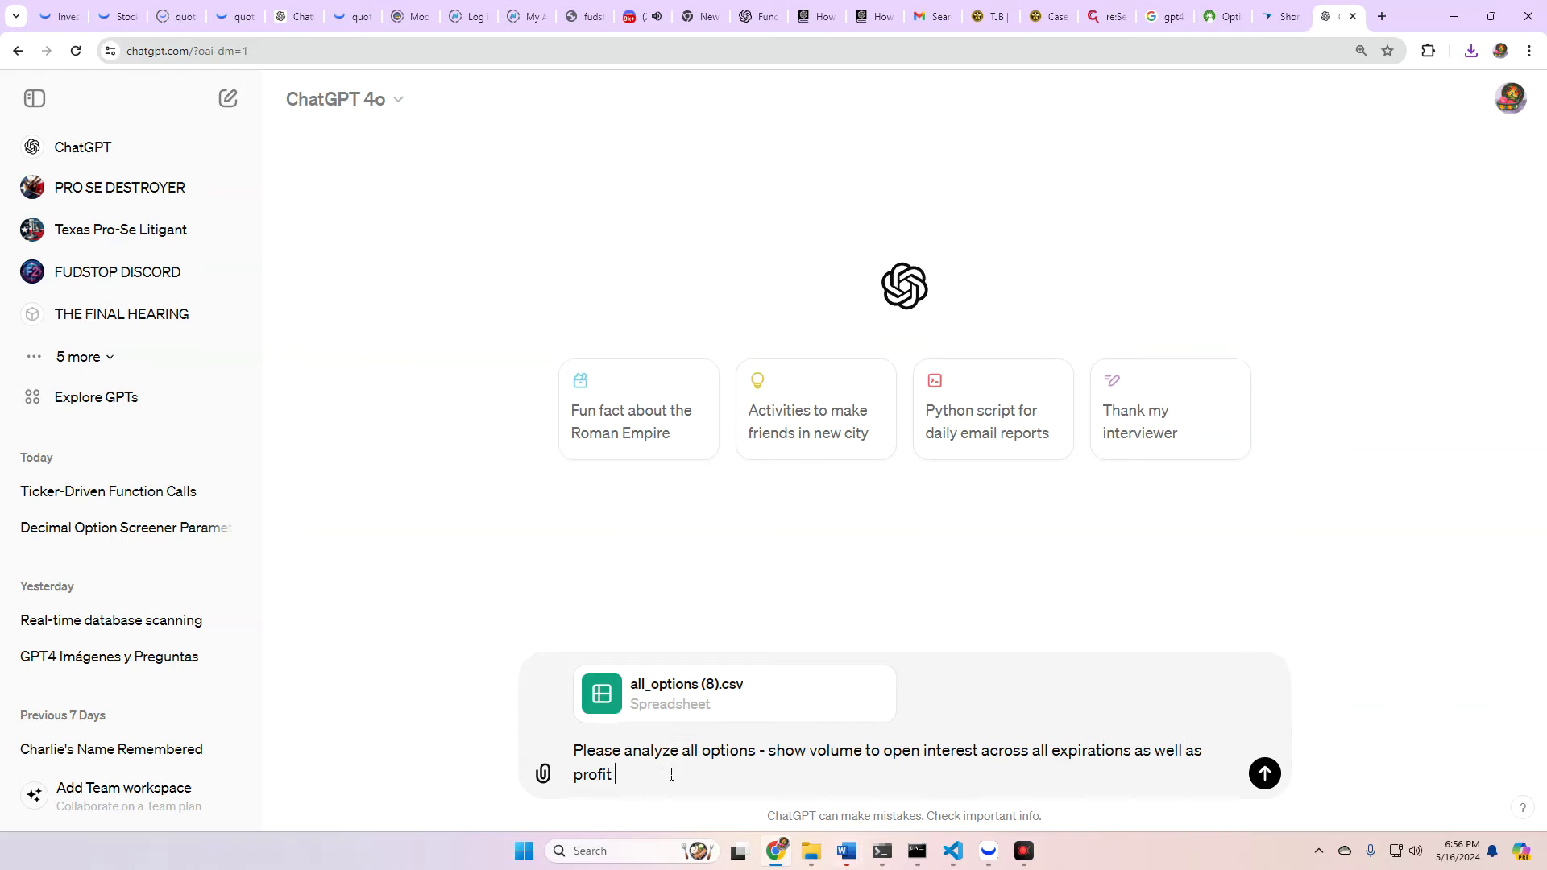
pyautogui.write('potential')
pyautogui.press('Return')
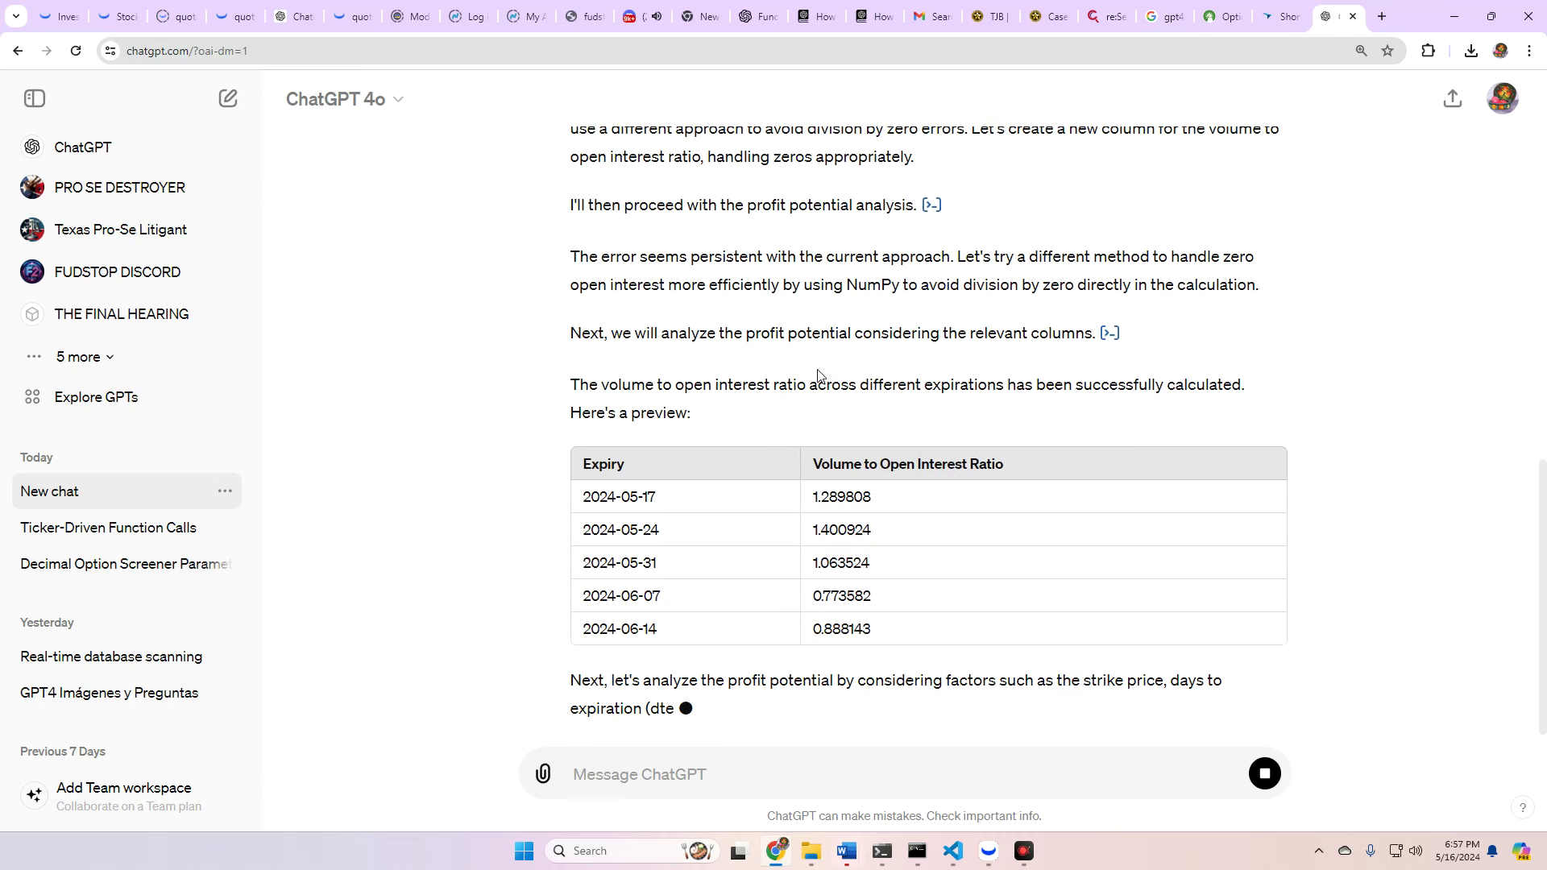
# - Review the ratio table values and scroll to the average potential profit table per expiration
pyautogui.scroll(1, 906, 326)
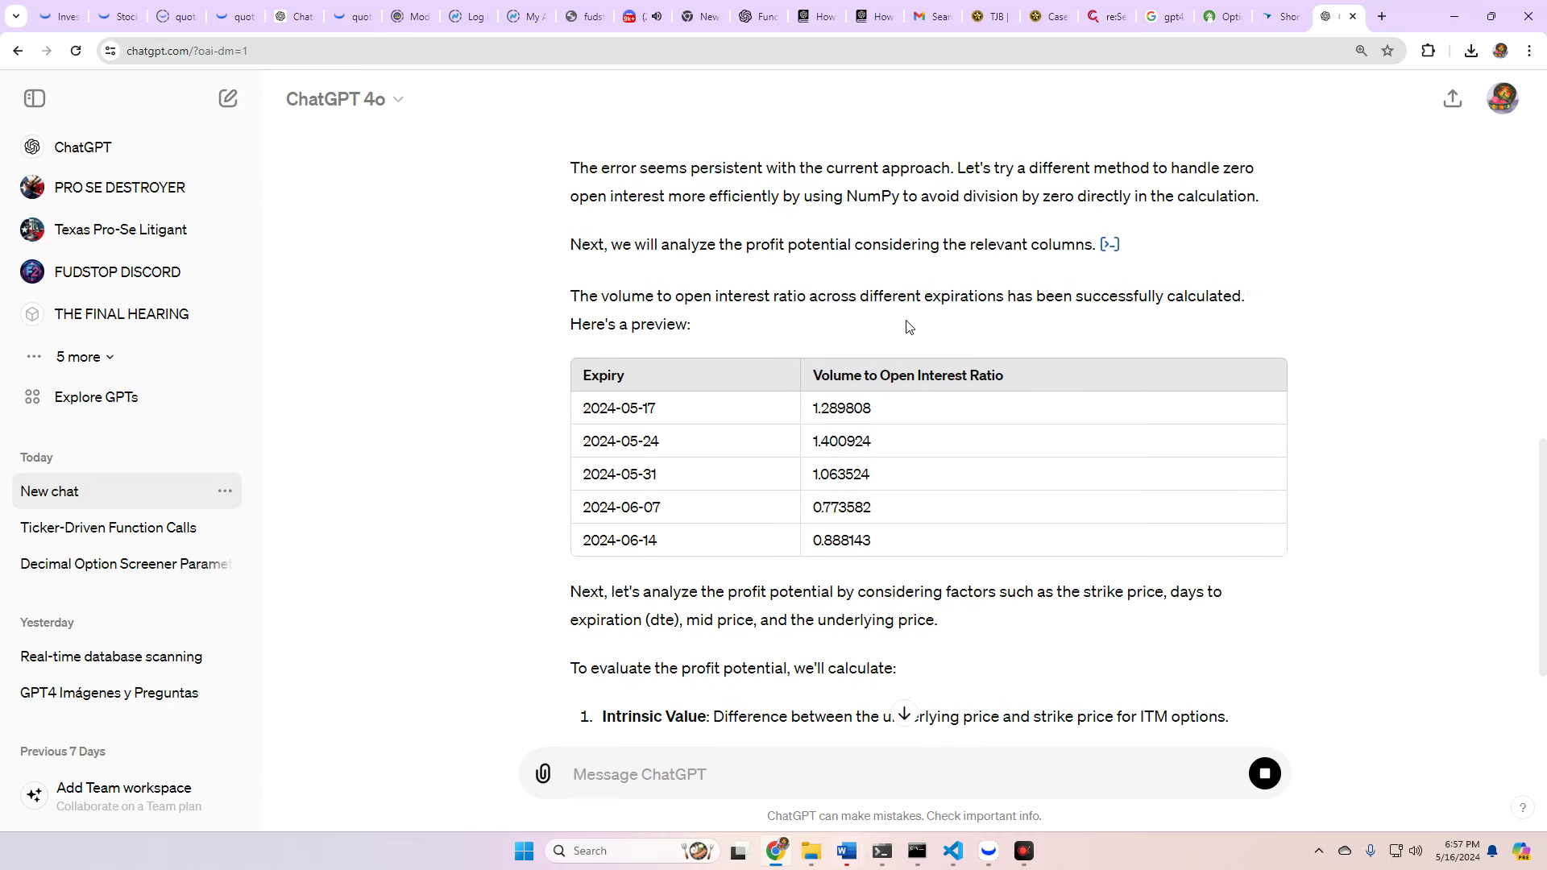
pyautogui.moveTo(810, 408); pyautogui.dragTo(848, 539)
pyautogui.click(925, 511)
pyautogui.scroll(-1, 834, 436)
pyautogui.scroll(-6, 705, 684)
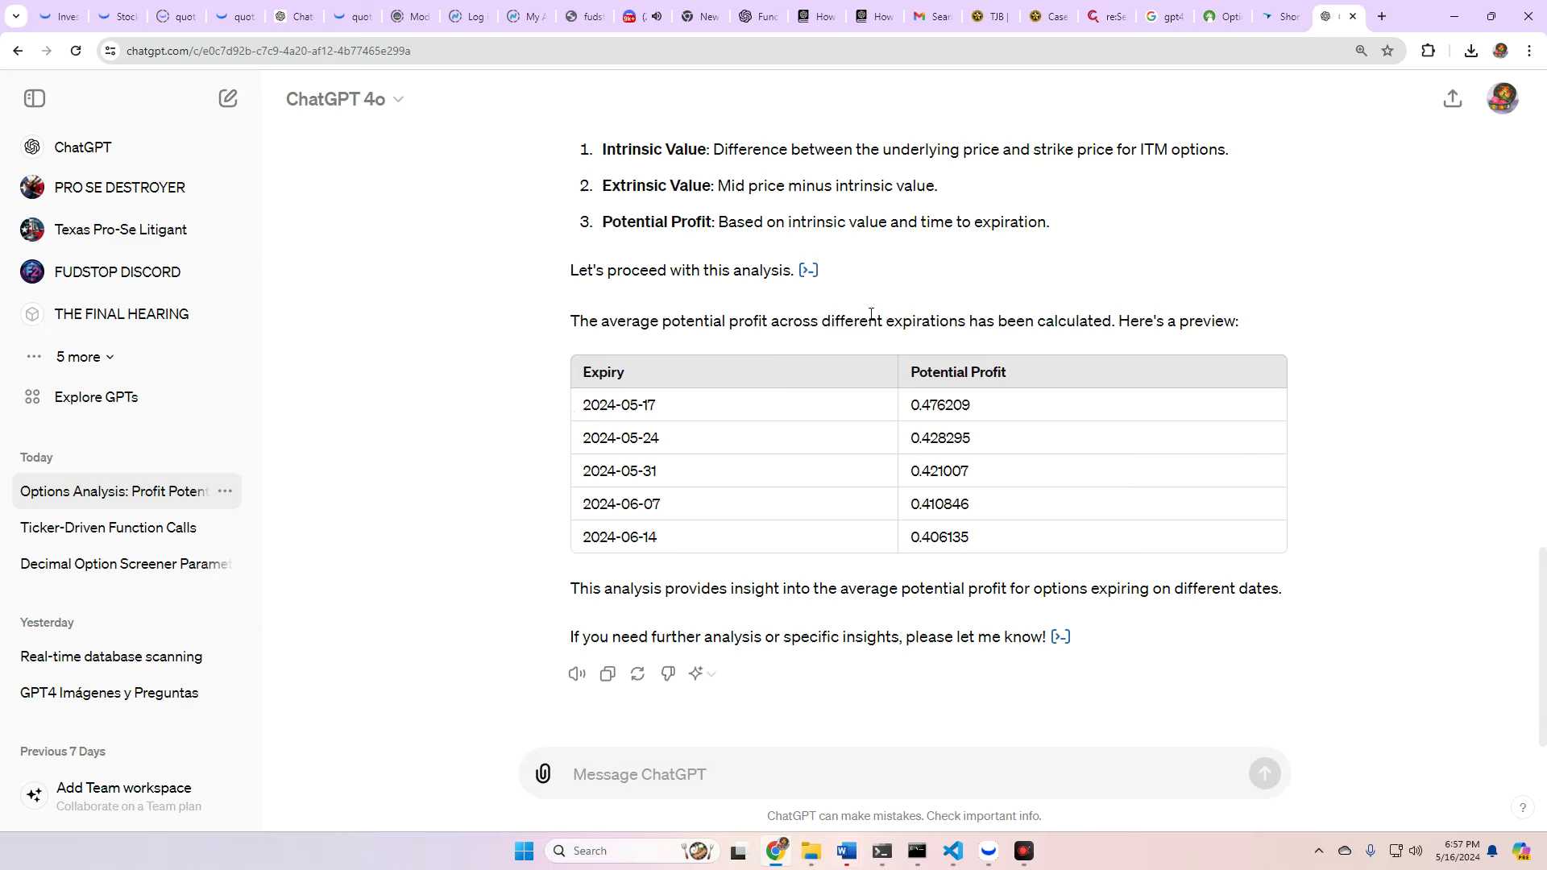
# - Ask ChatGPT to chart GME profit potential per expiry for calls vs puts, then expand its analysis
pyautogui.click(735, 761)
pyautogui.write('lets visualize the profit po')
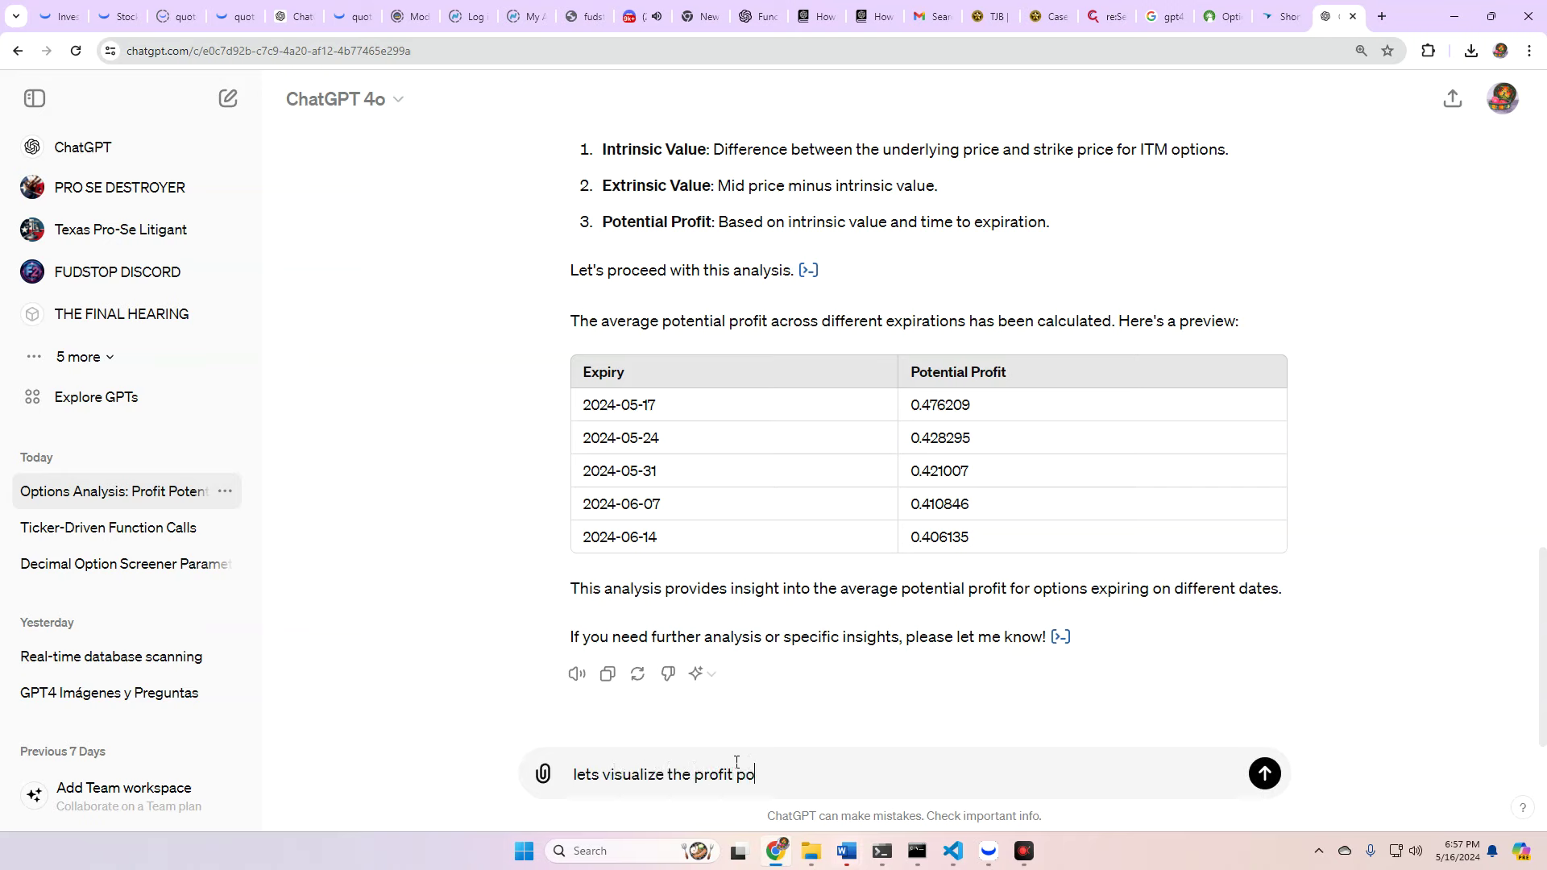
pyautogui.write('tential for gme across each exp')
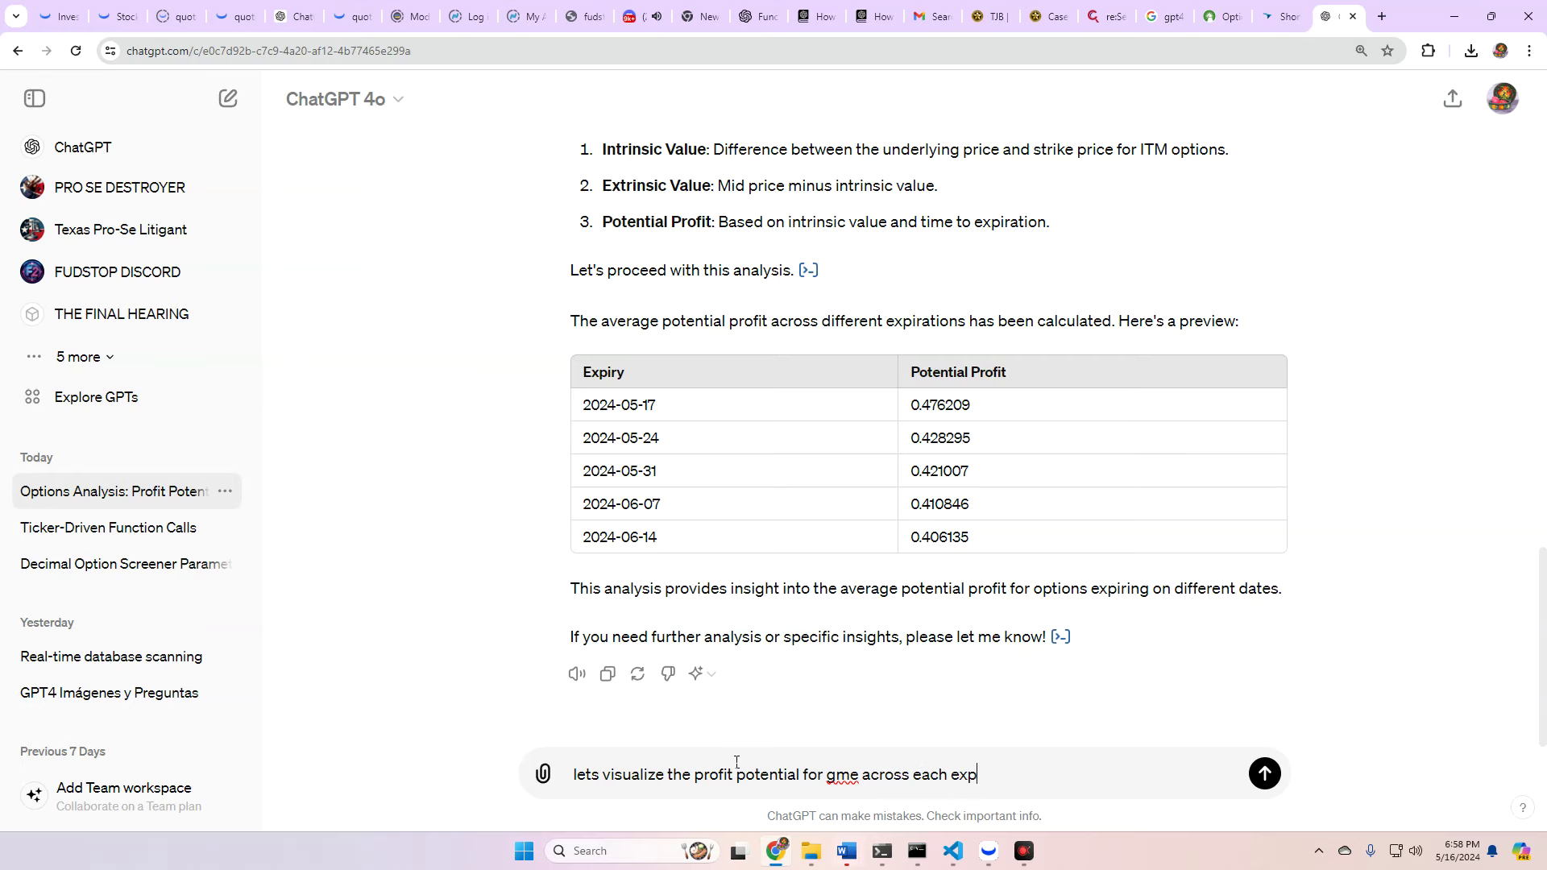
pyautogui.write('iry for calls/puts comparison')
pyautogui.press('Return')
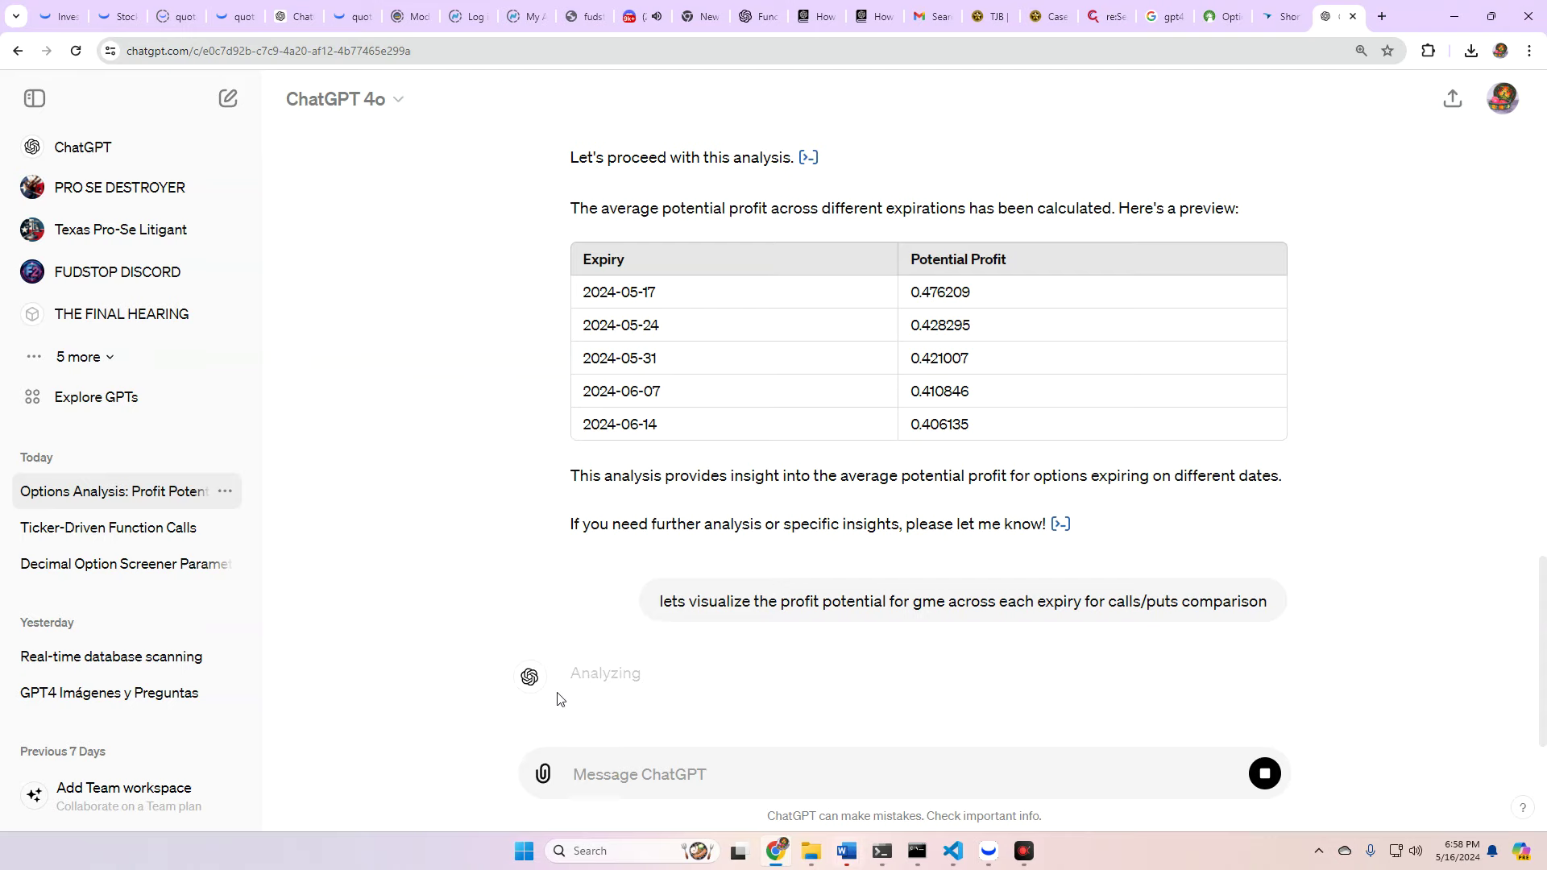
pyautogui.click(659, 681)
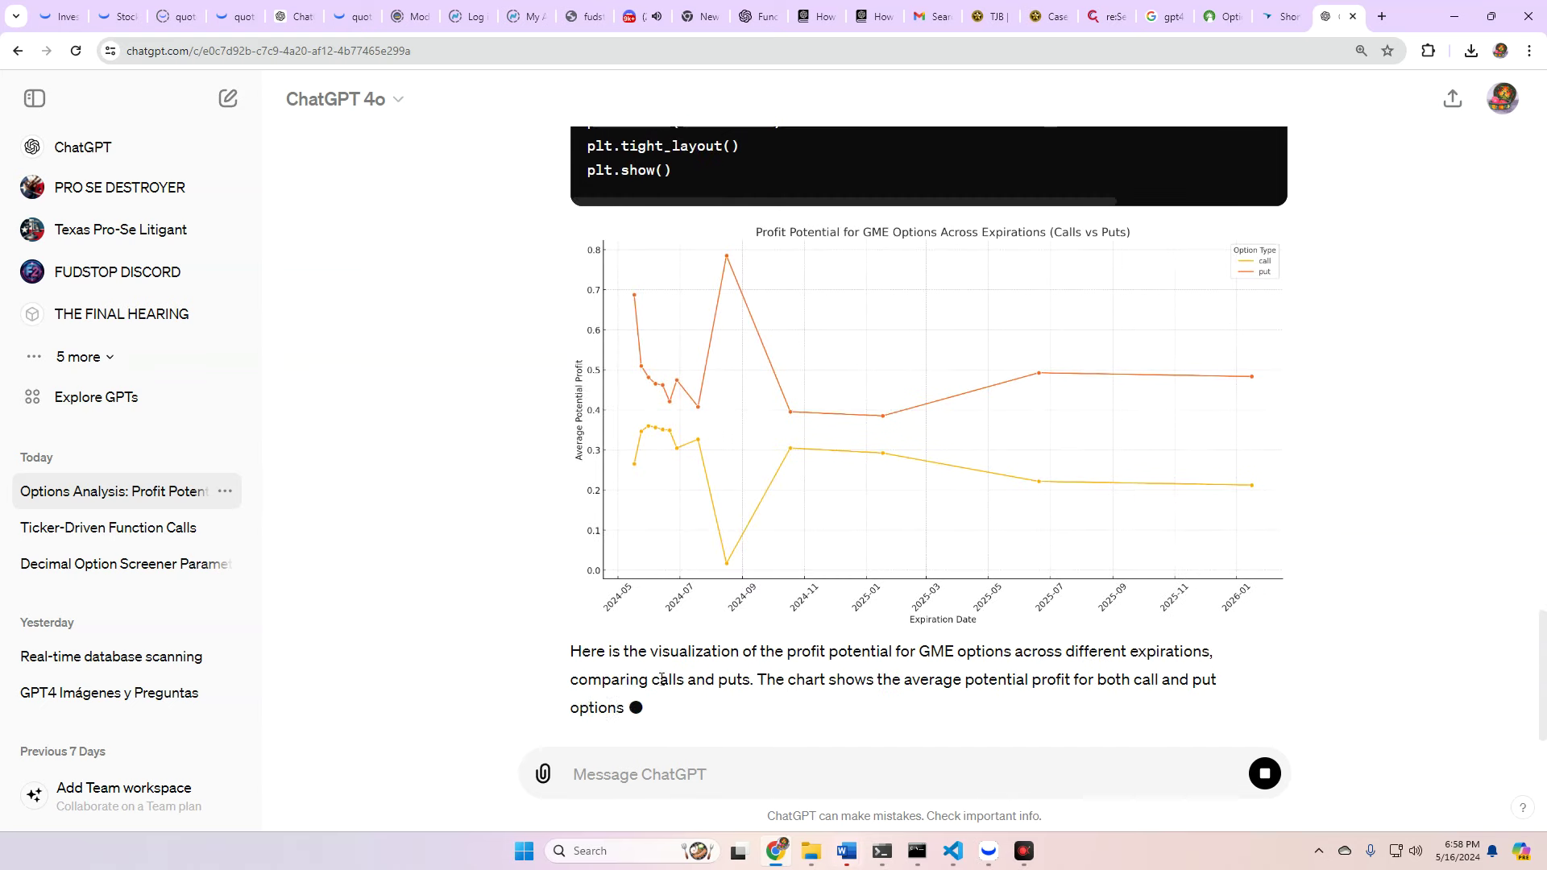
# - Scroll through the finished GME chart and its explanation of average profit per expiration
pyautogui.scroll(2, 823, 632)
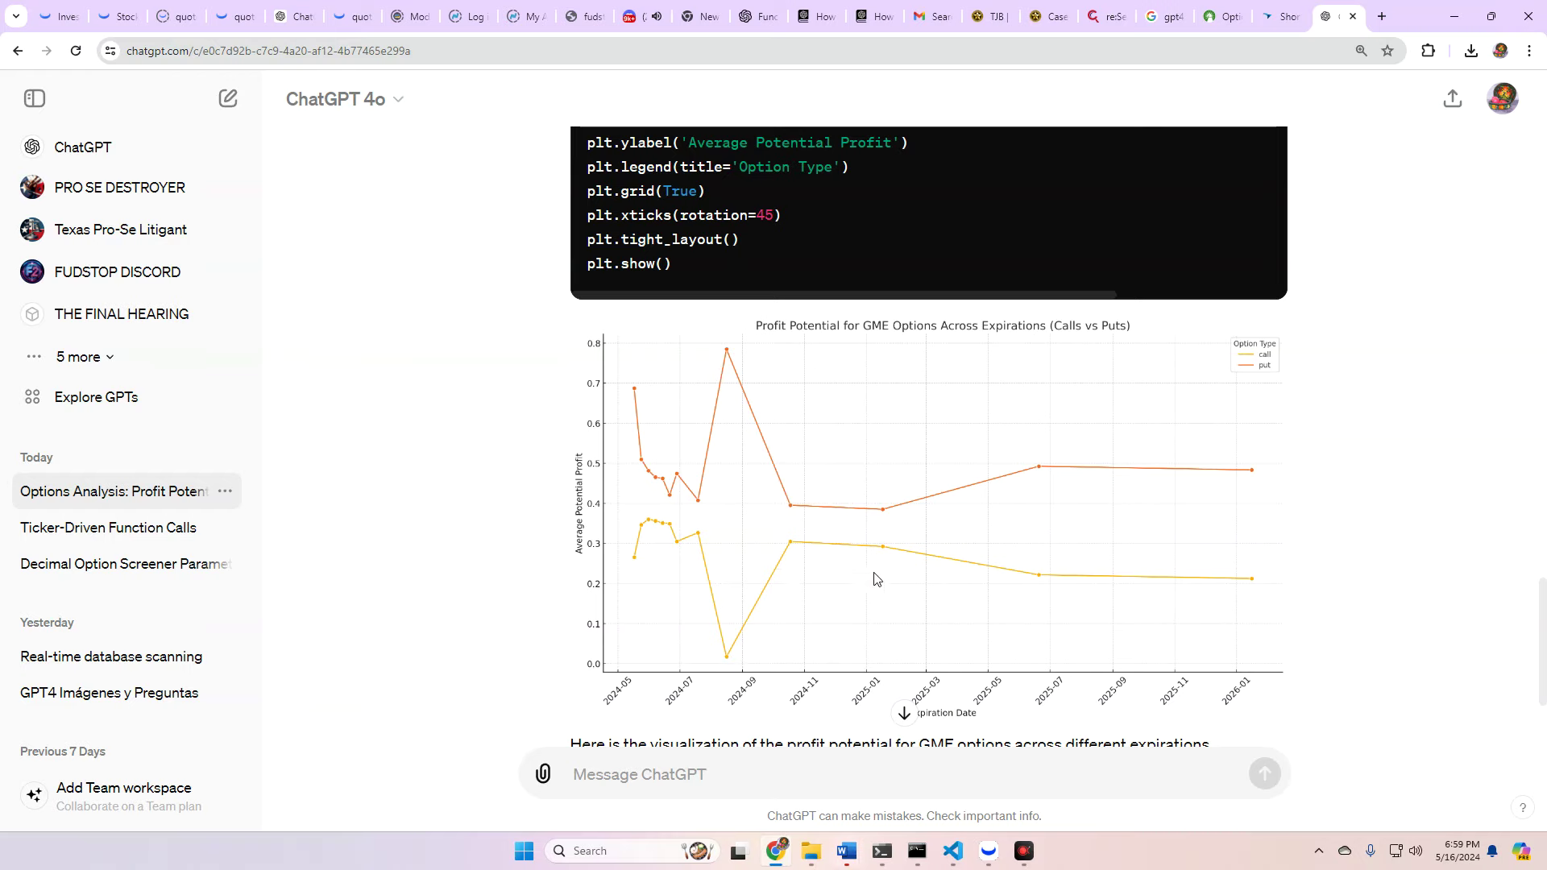
pyautogui.scroll(-3, 874, 580)
pyautogui.scroll(4, 872, 592)
pyautogui.scroll(-3, 1042, 379)
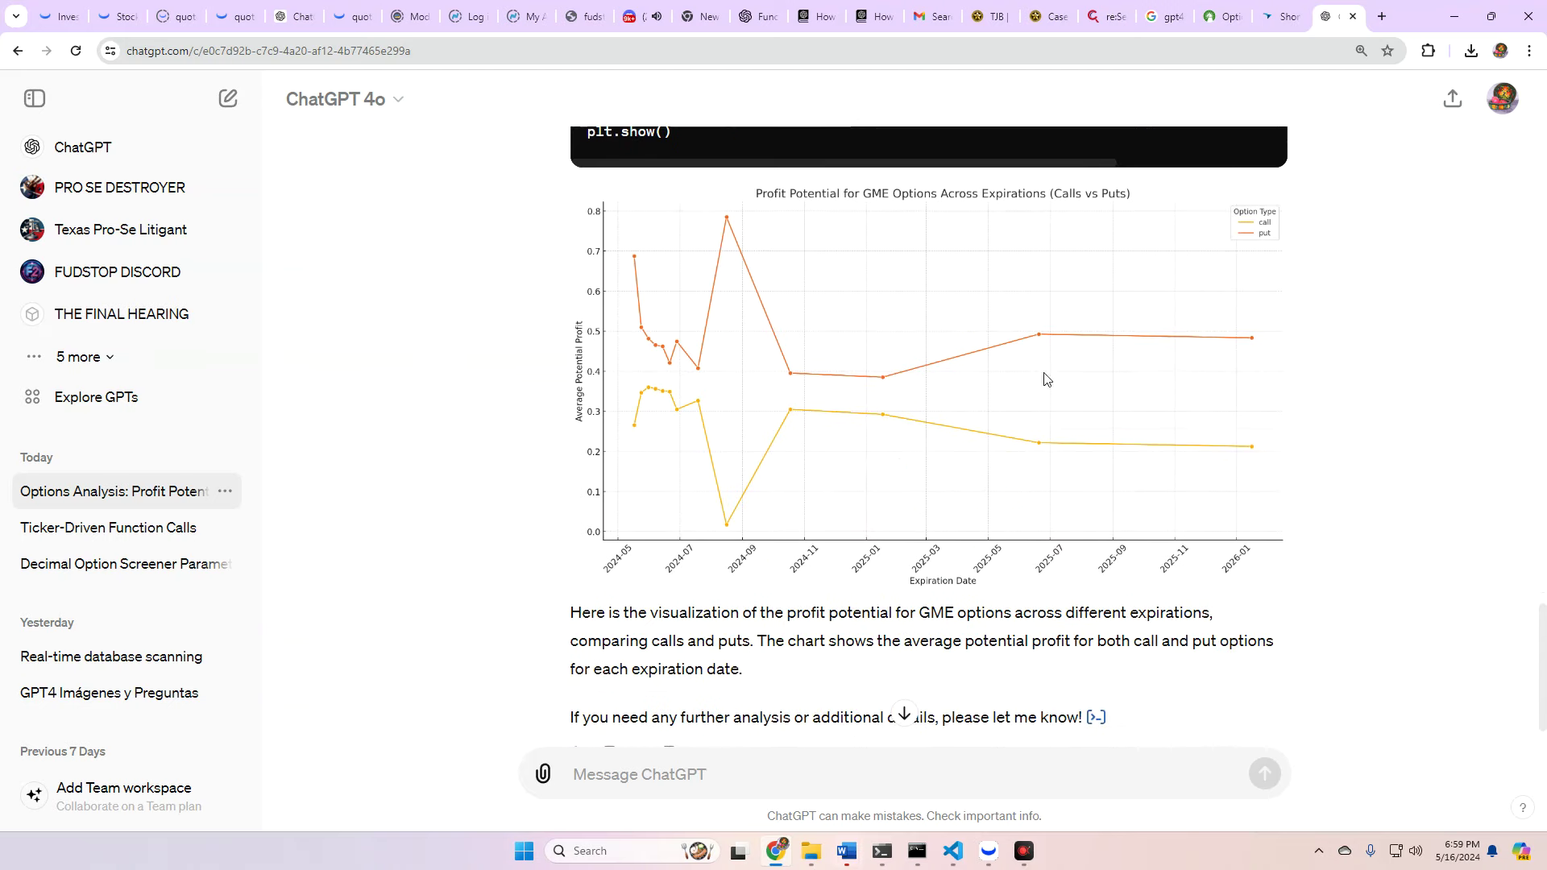
# - Attach all_options (7).csv and send the message 'do the same thing for AMC'
pyautogui.click(542, 773)
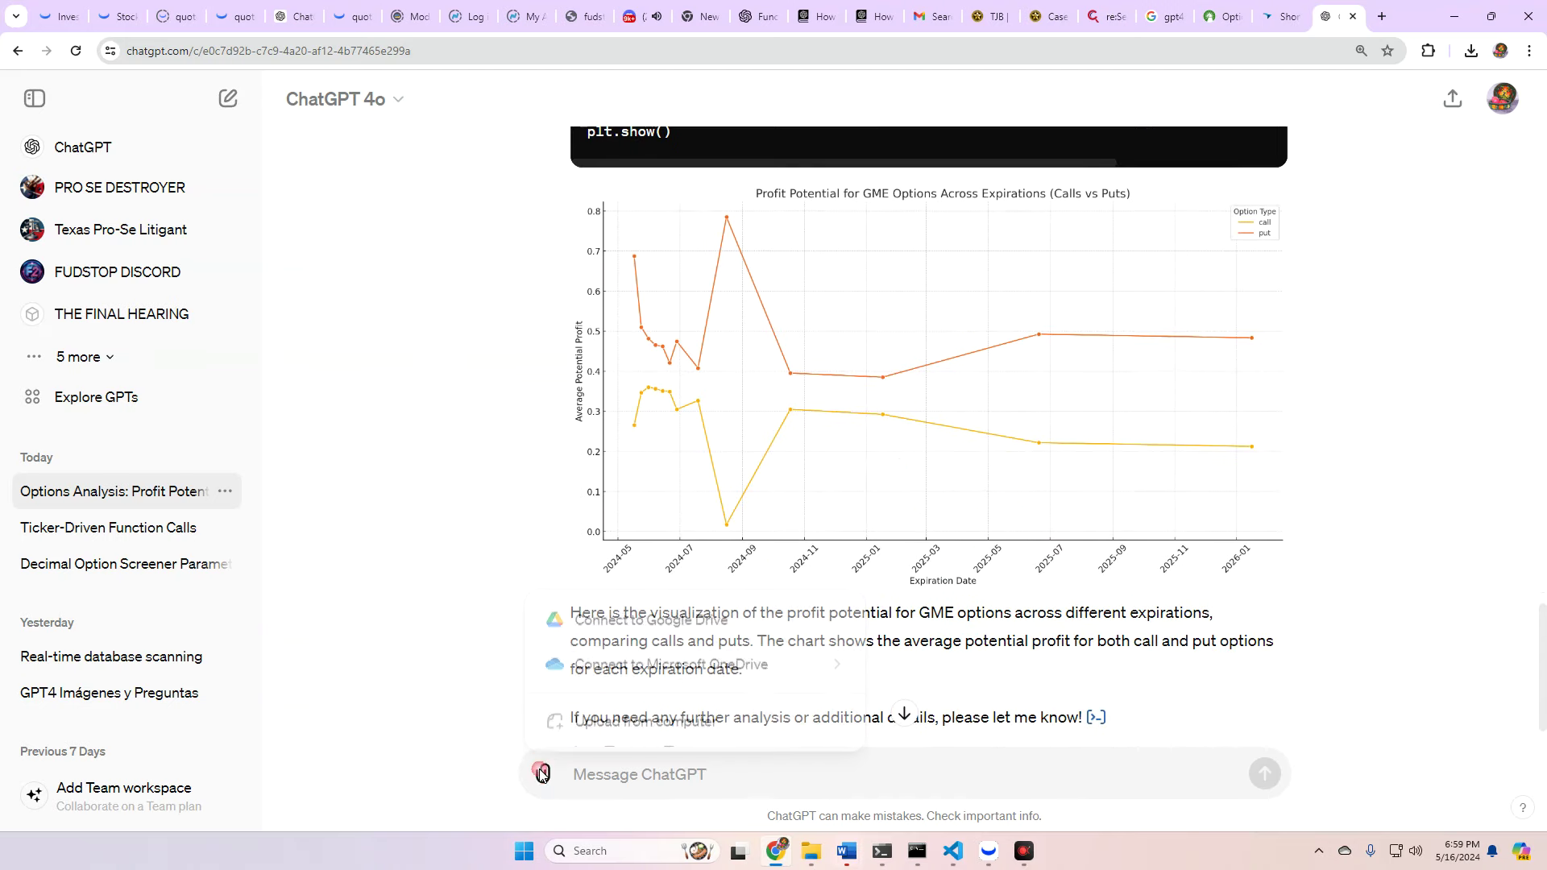
pyautogui.click(606, 739)
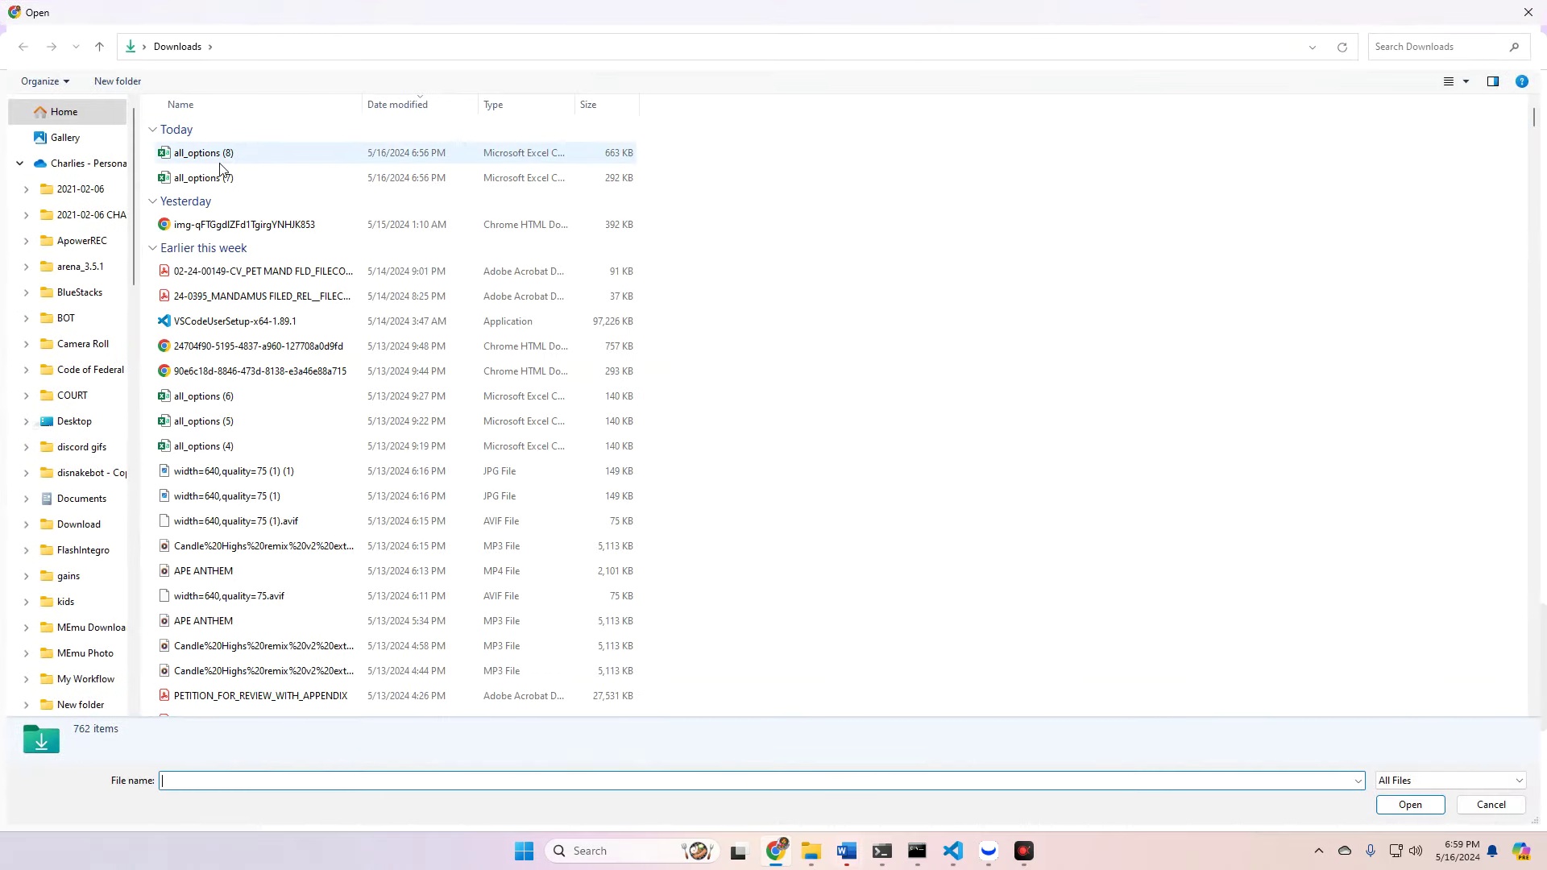
pyautogui.doubleClick(222, 179)
pyautogui.click(814, 789)
pyautogui.write('d')
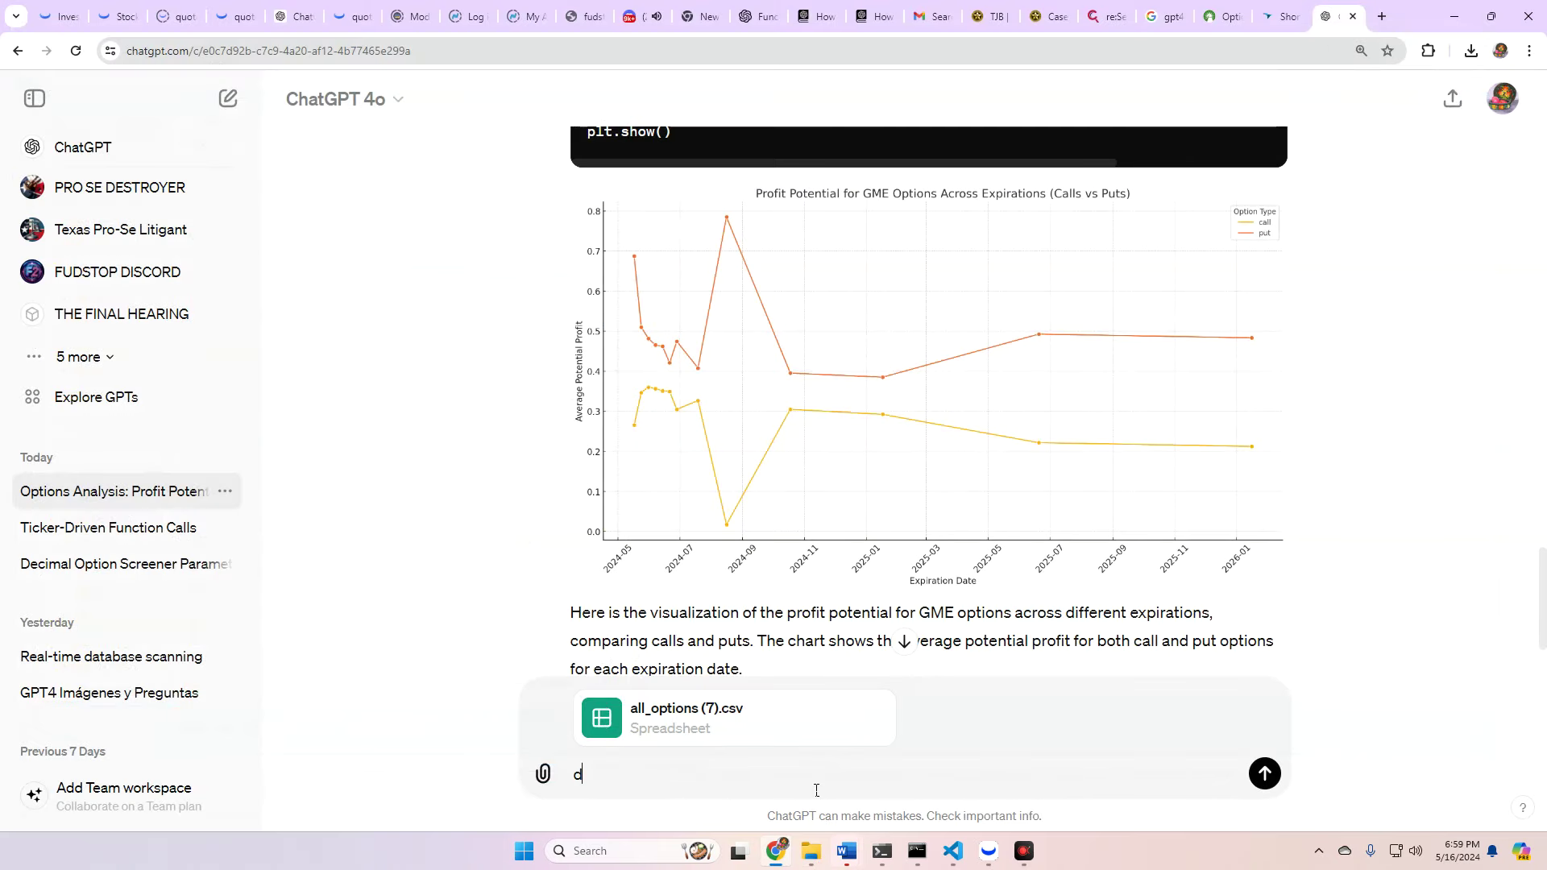
pyautogui.write('o the same thing for AMC')
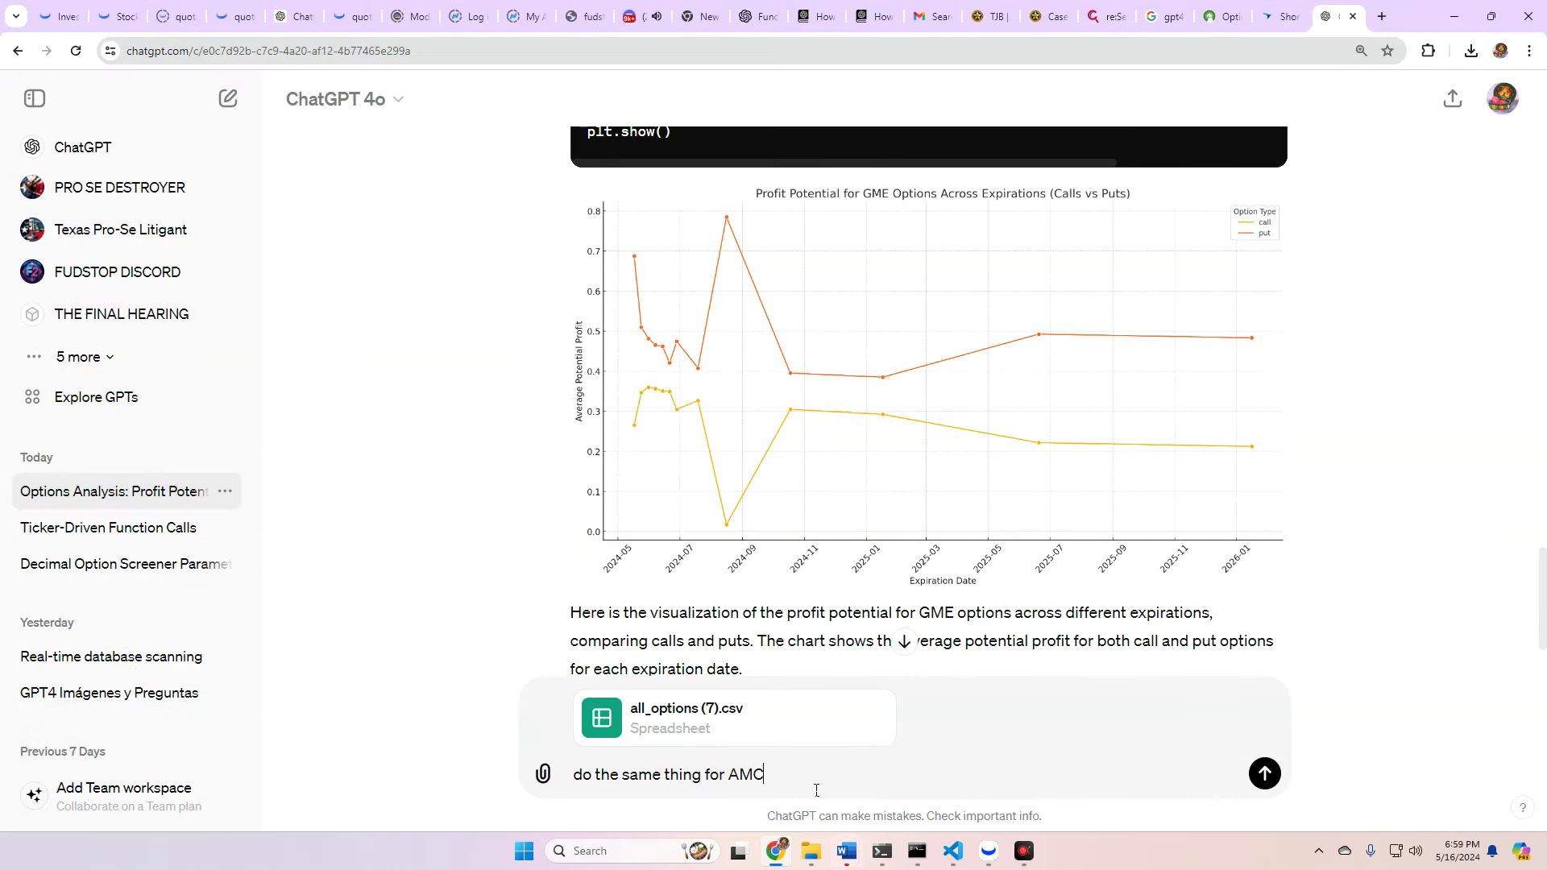
pyautogui.press('Return')
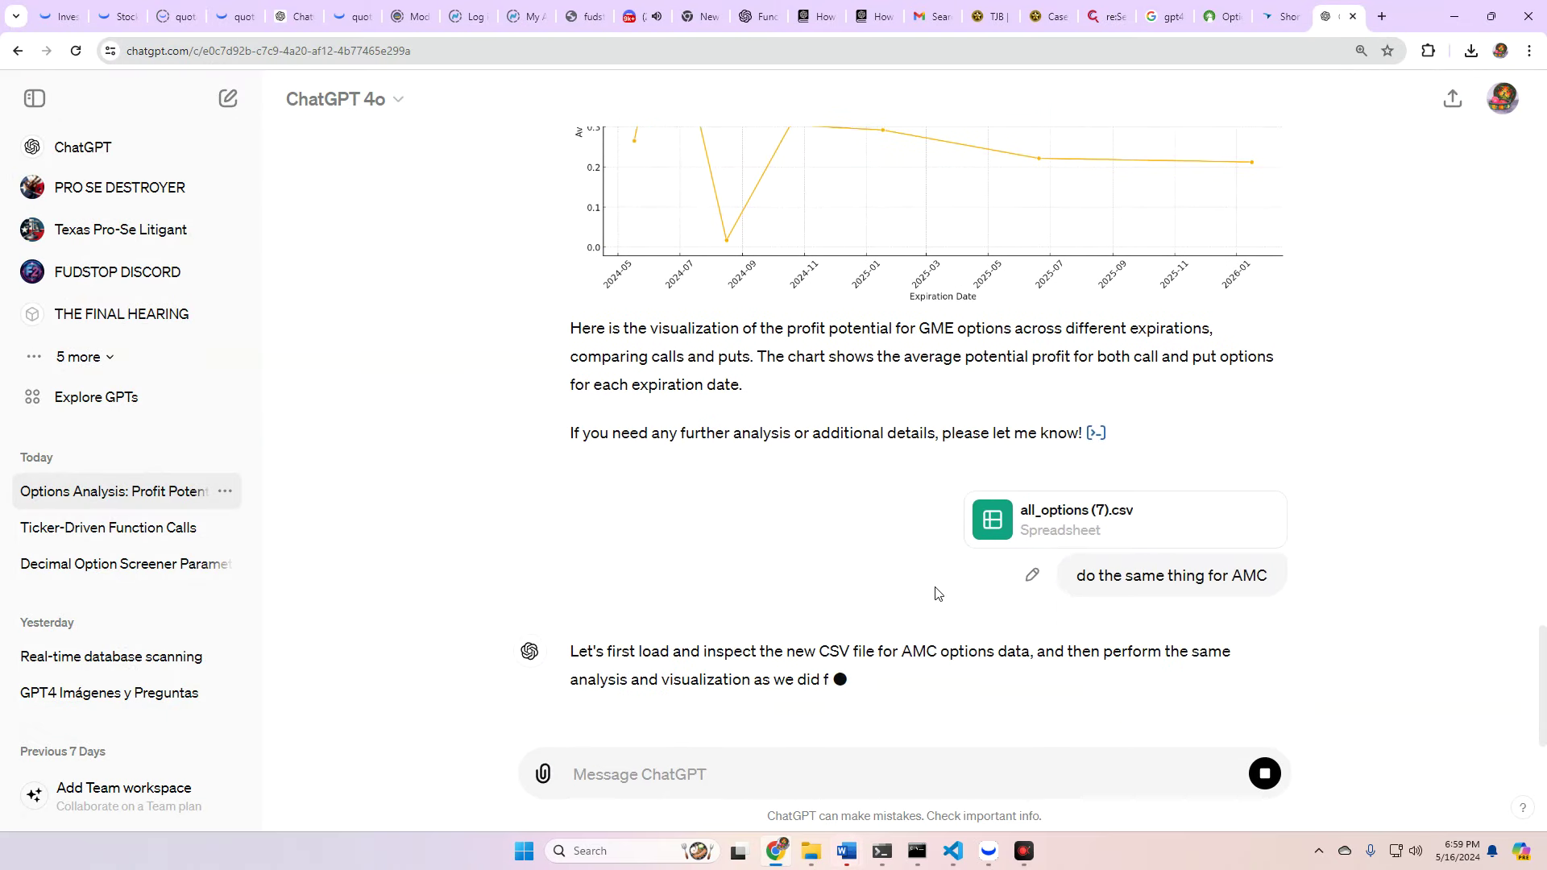
# - Review the AMC calls-versus-puts profit chart and summary, briefly highlighting a sentence about the AMC data
pyautogui.scroll(5, 744, 357)
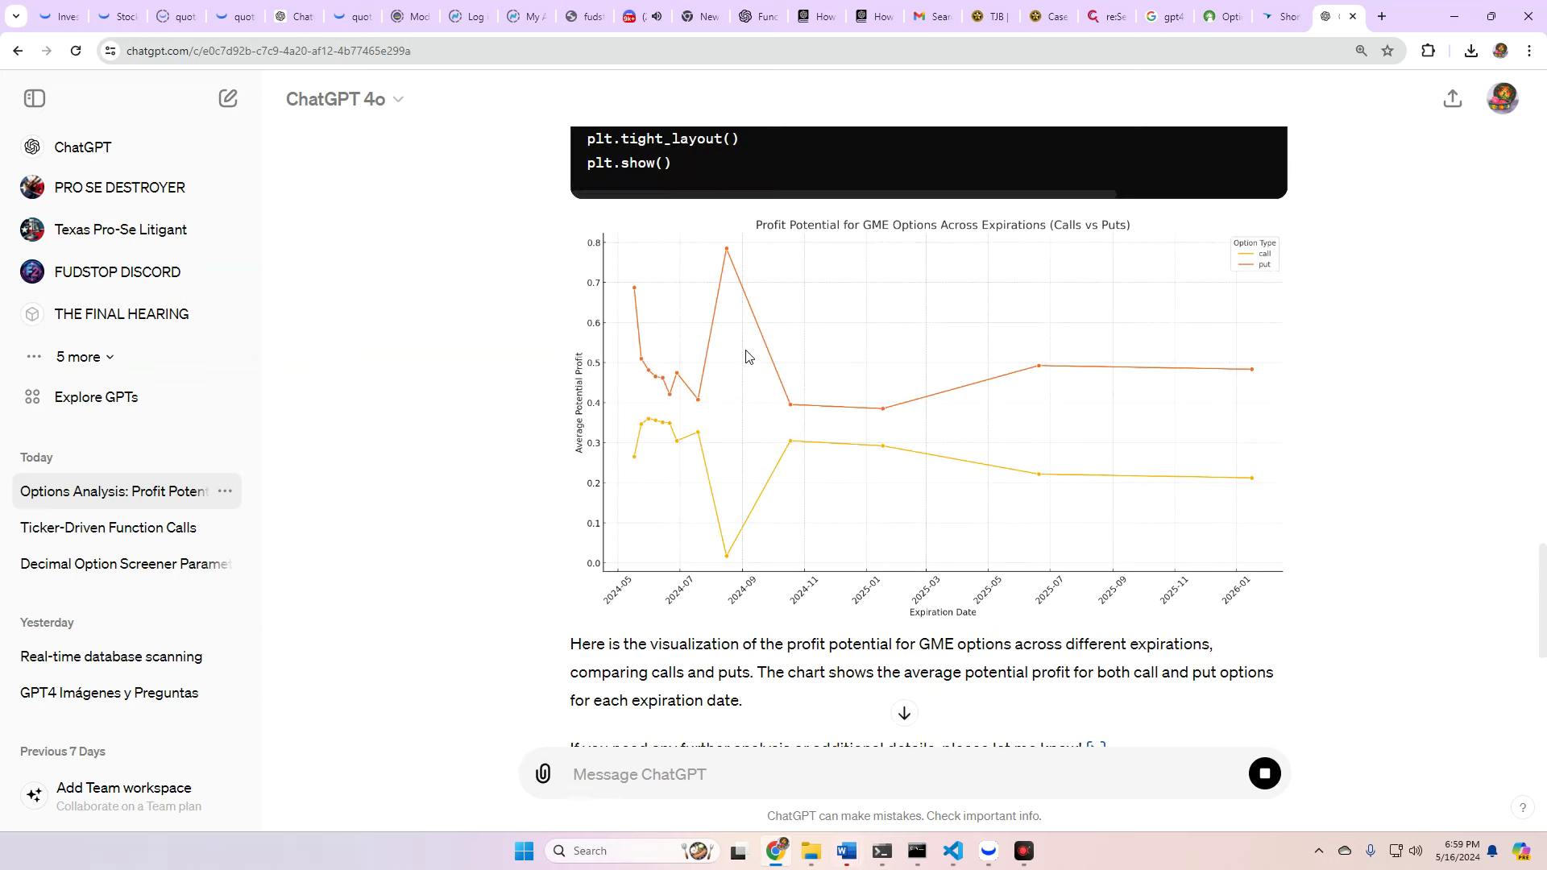
pyautogui.scroll(-7, 746, 356)
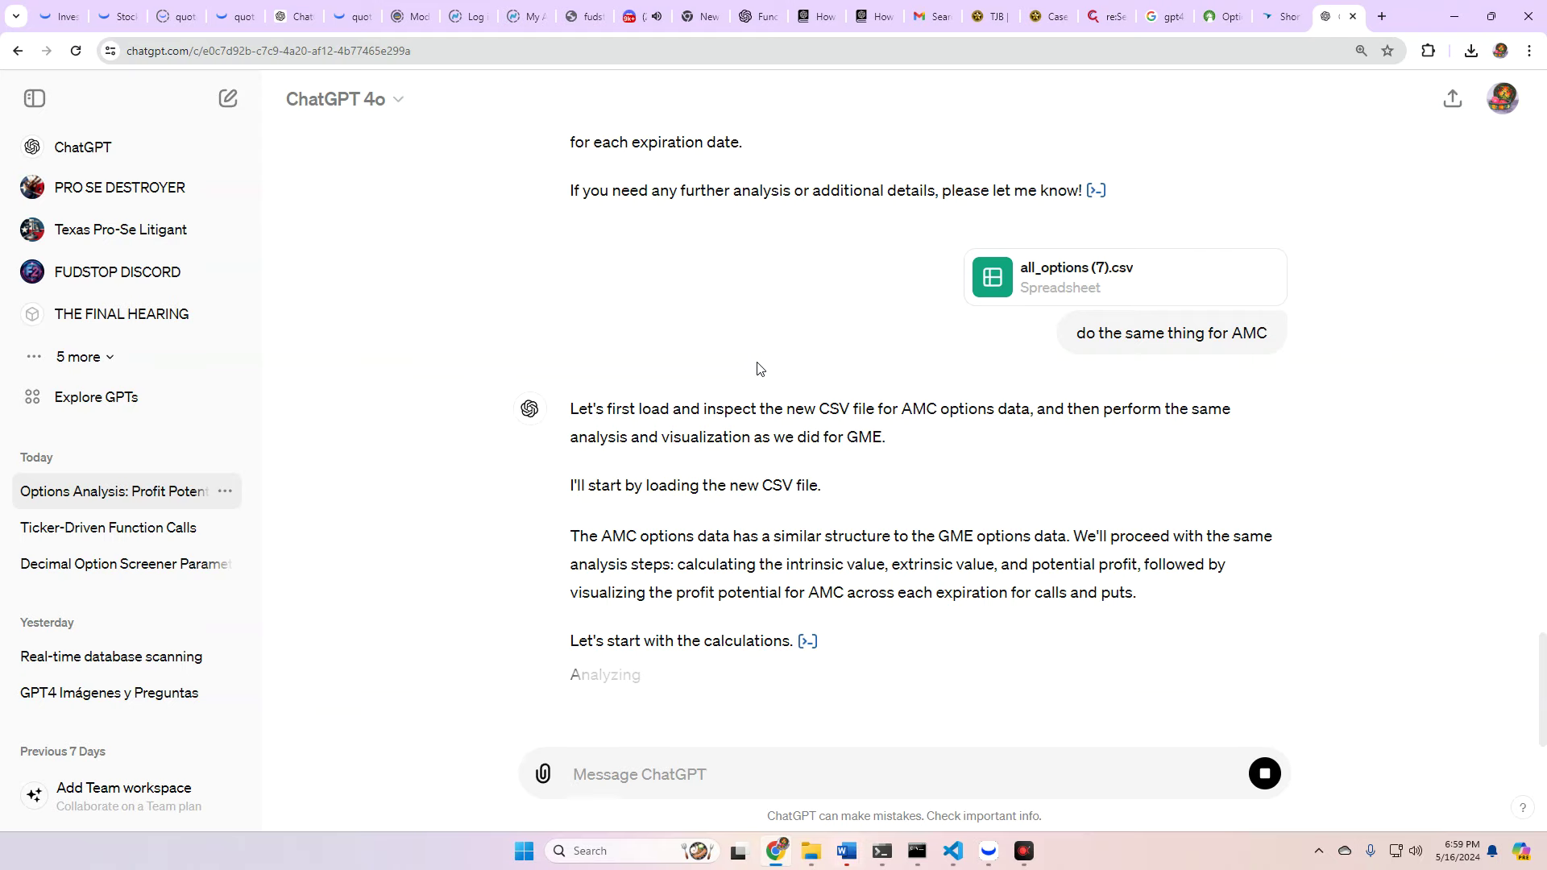
pyautogui.moveTo(574, 544); pyautogui.dragTo(789, 528)
pyautogui.click(933, 519)
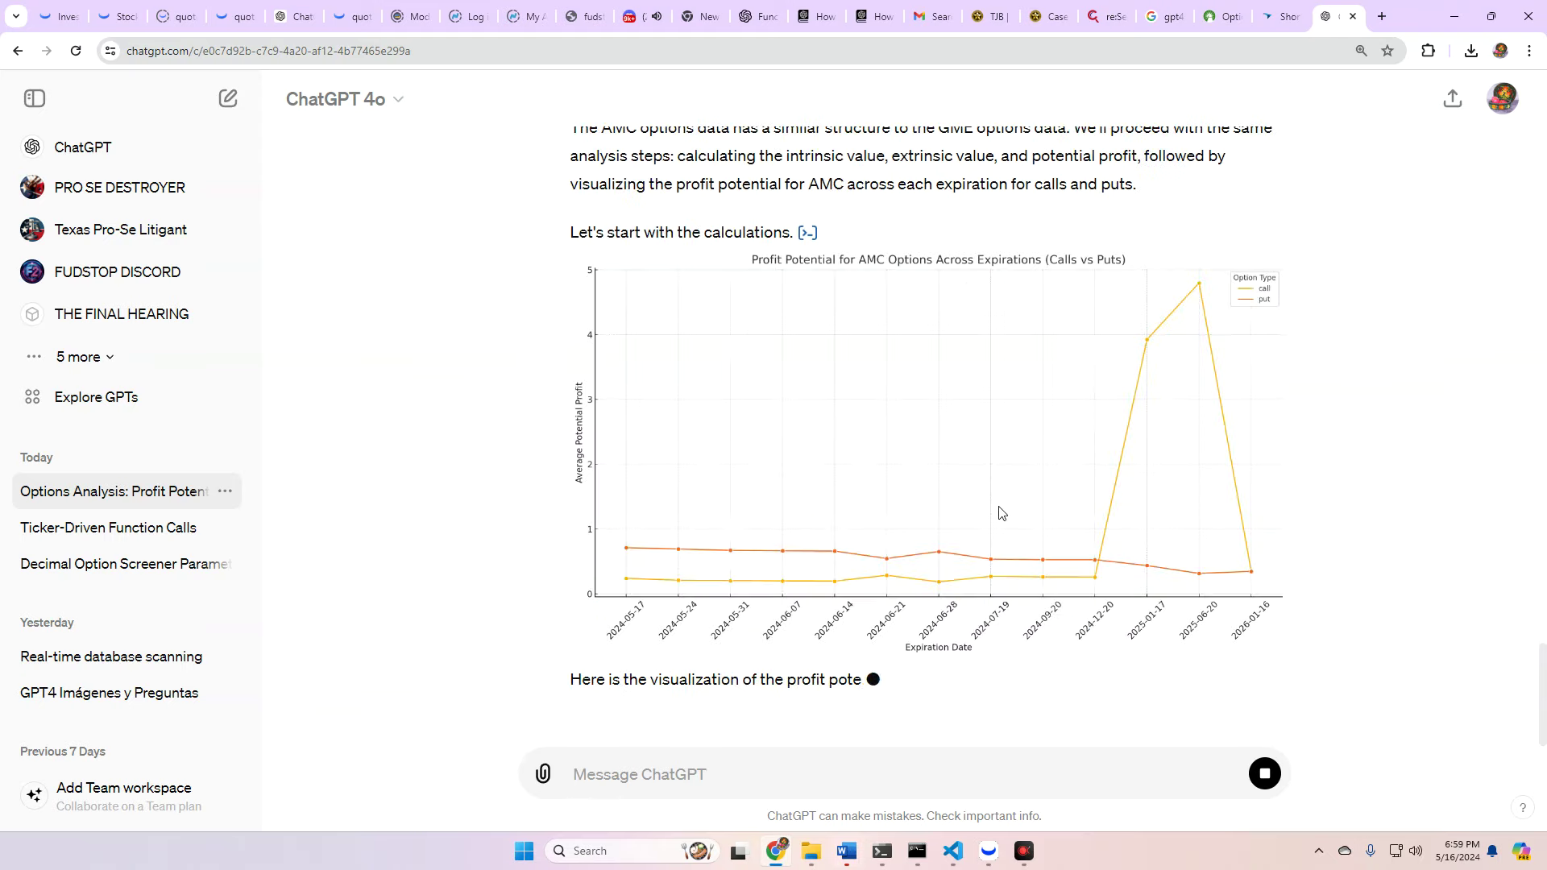
pyautogui.scroll(1, 1001, 513)
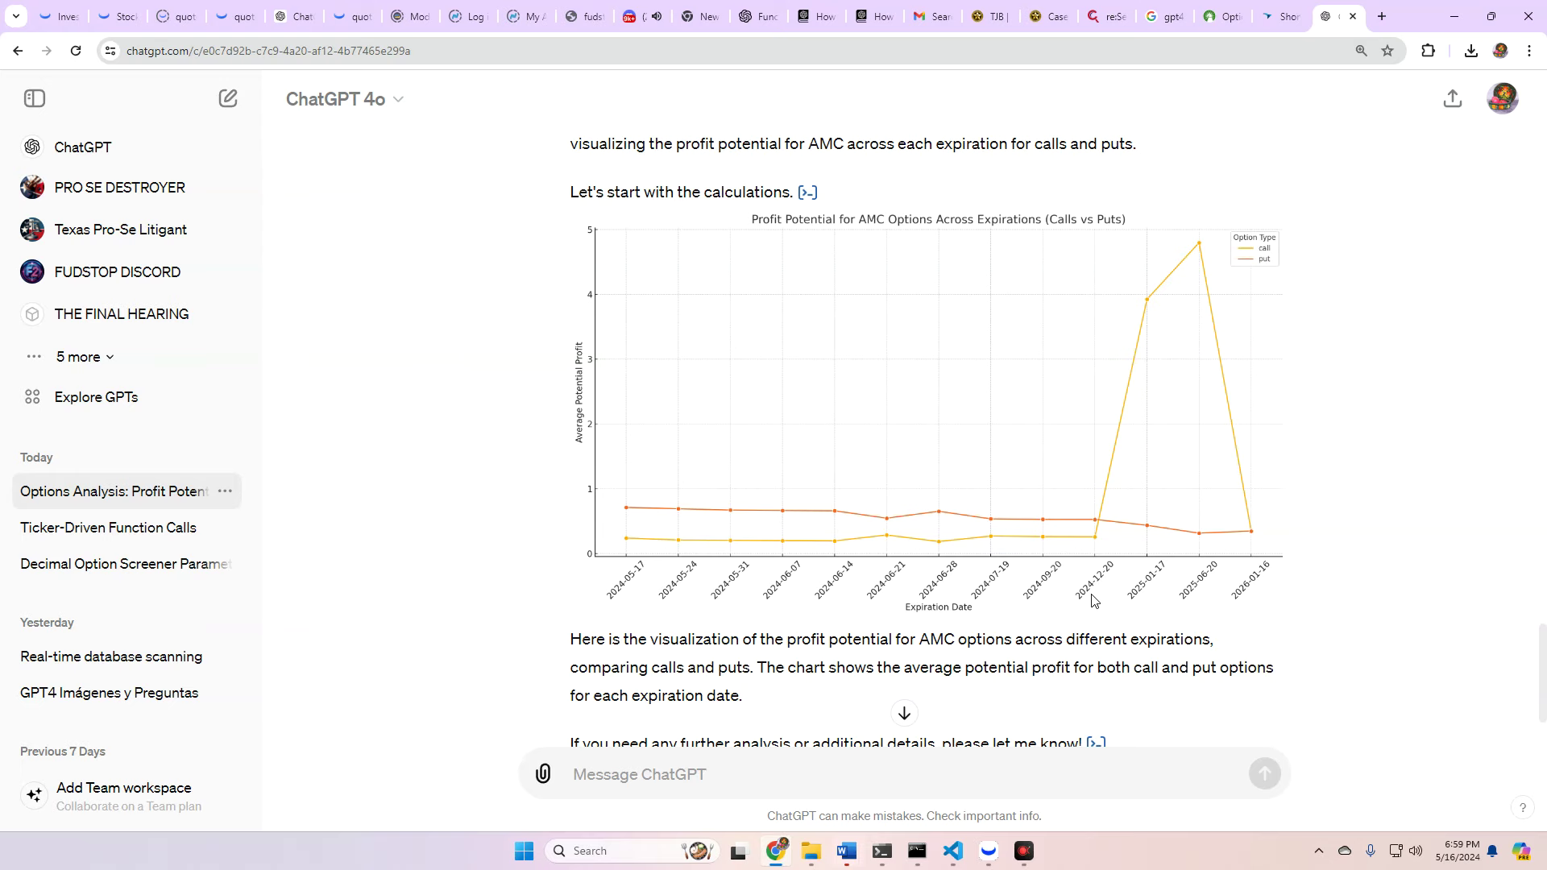
pyautogui.scroll(-2, 1093, 600)
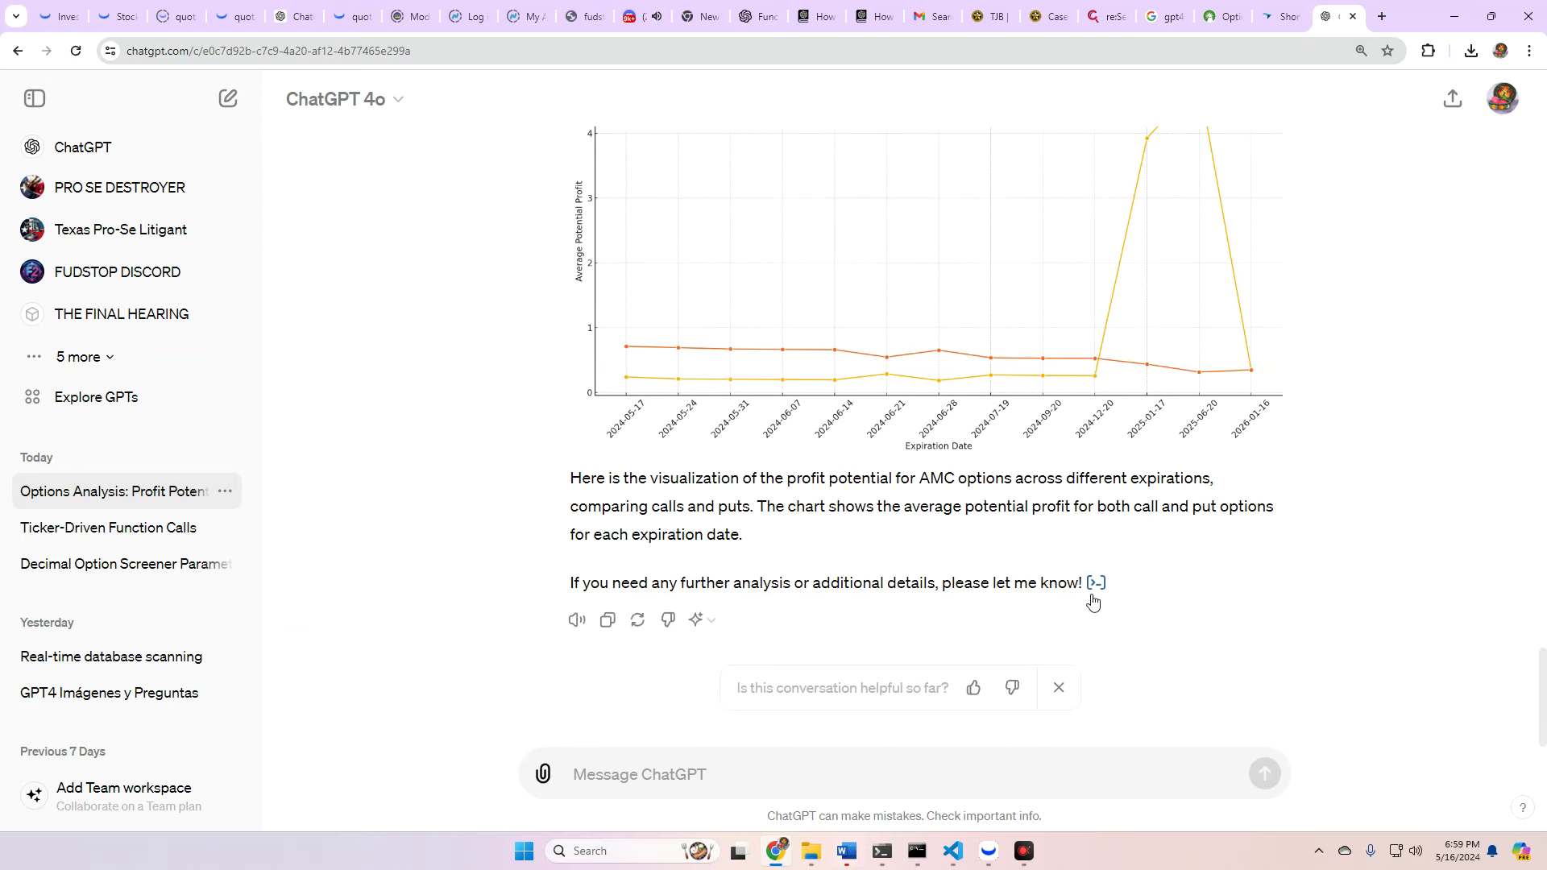